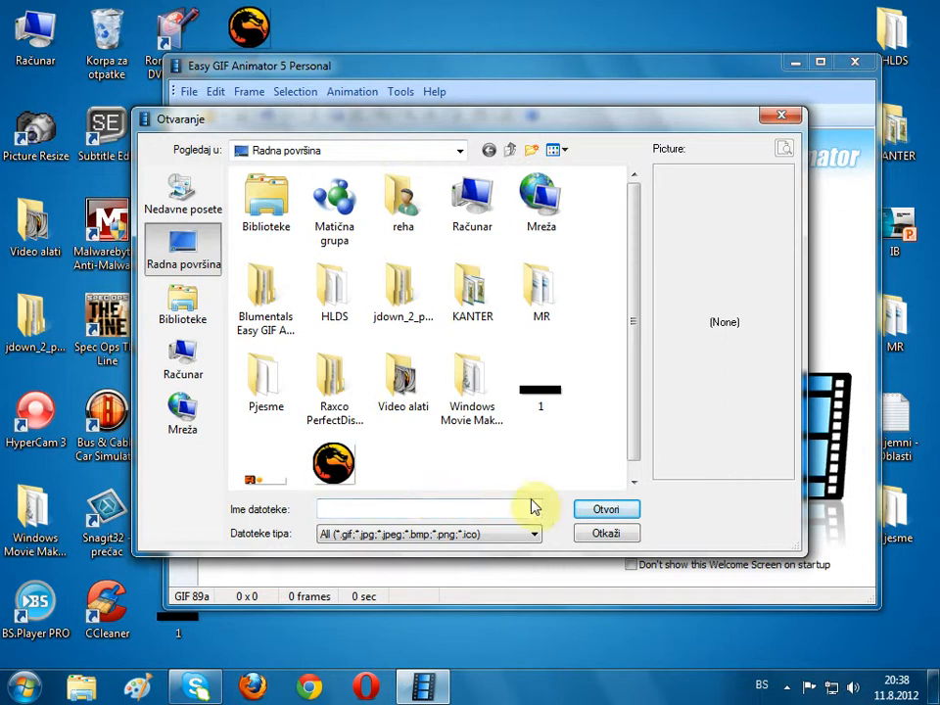
# Open the GIF file 2 from the desktop folder with the option to add all frames, and select frame #1.
pyautogui.click(192, 314)
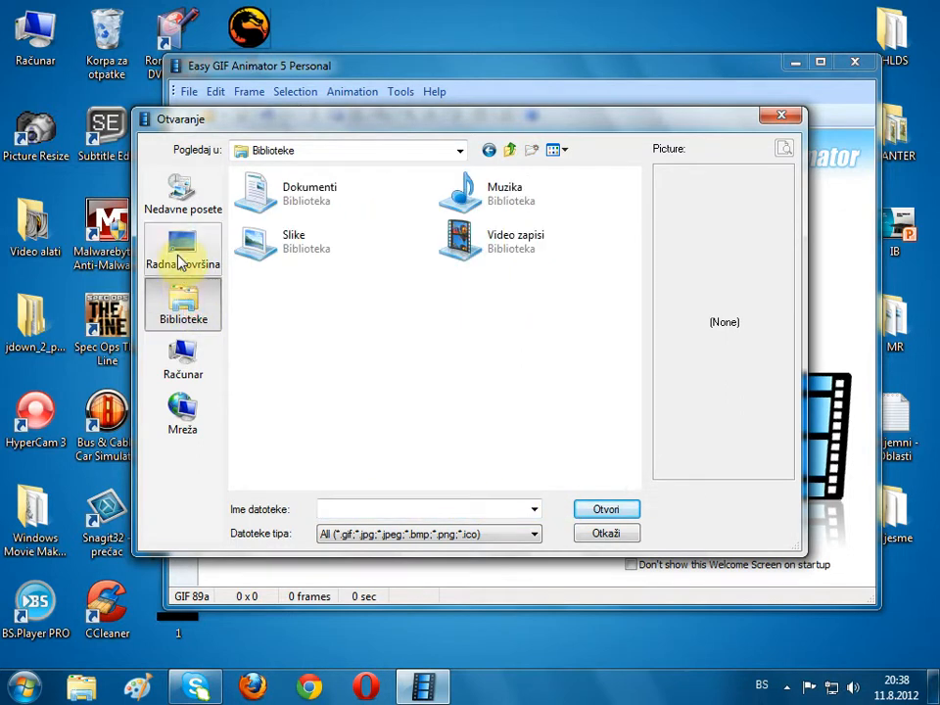
pyautogui.click(184, 254)
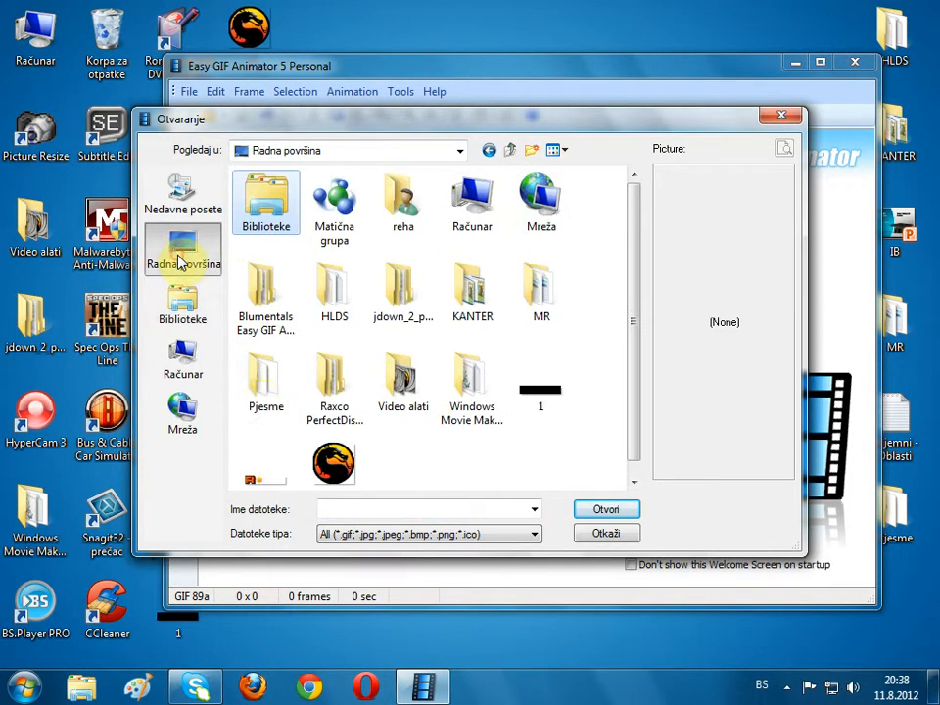
pyautogui.click(264, 482)
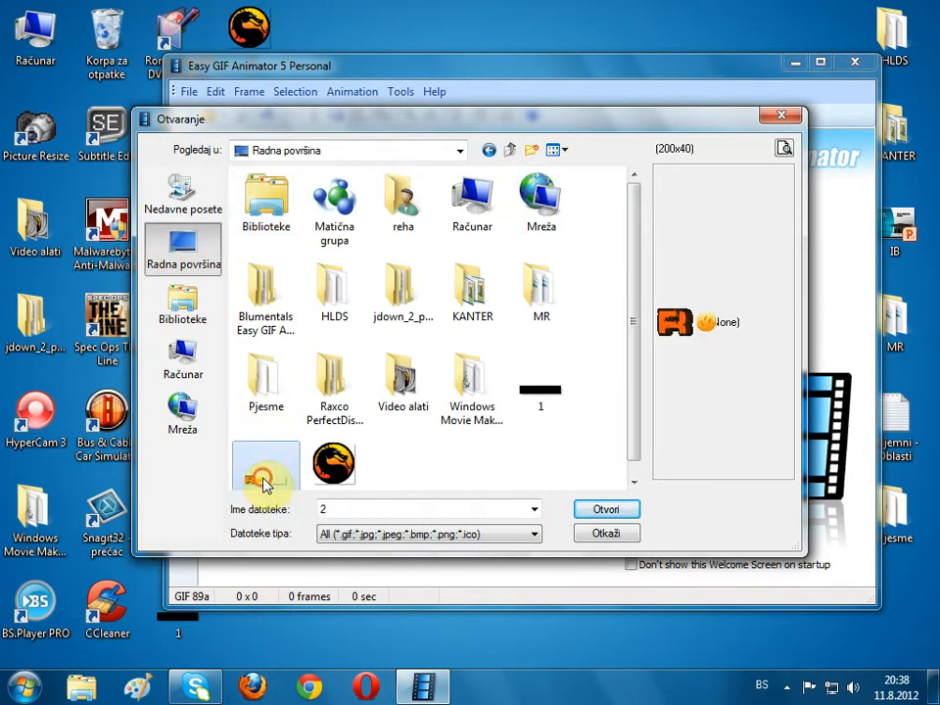
pyautogui.click(580, 517)
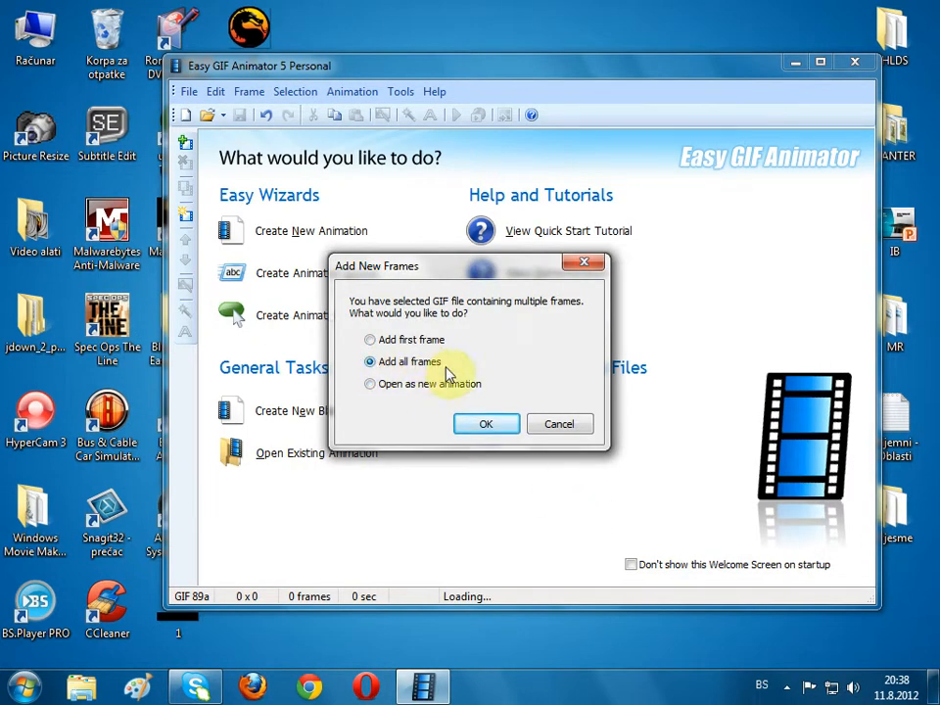
pyautogui.click(480, 421)
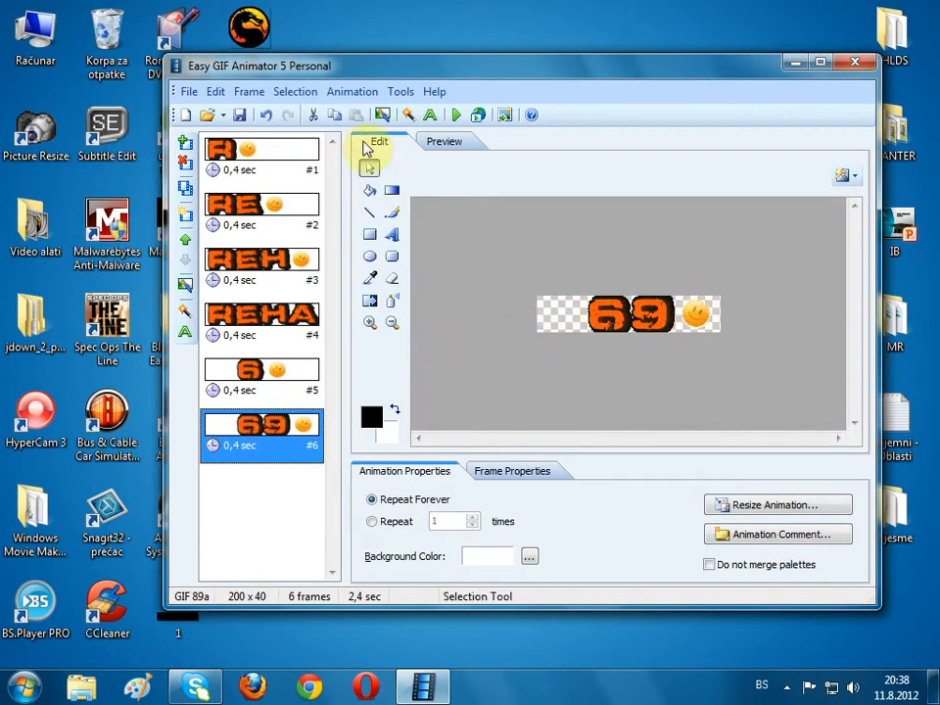
pyautogui.click(298, 155)
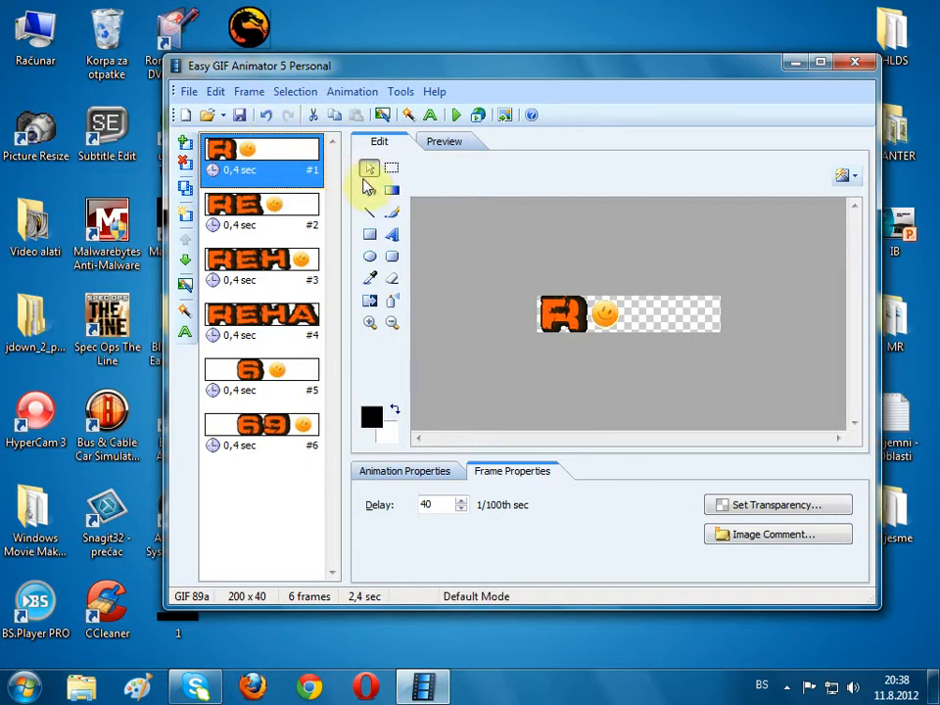
# View the animation in preview mode and return to editing frame #1.
pyautogui.click(392, 169)
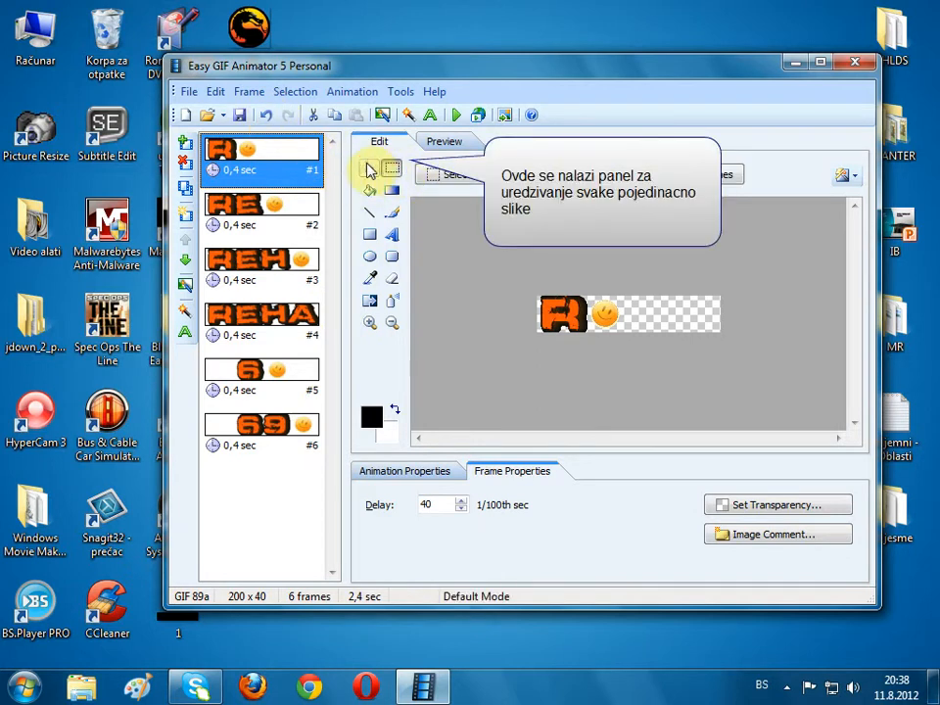
pyautogui.click(441, 143)
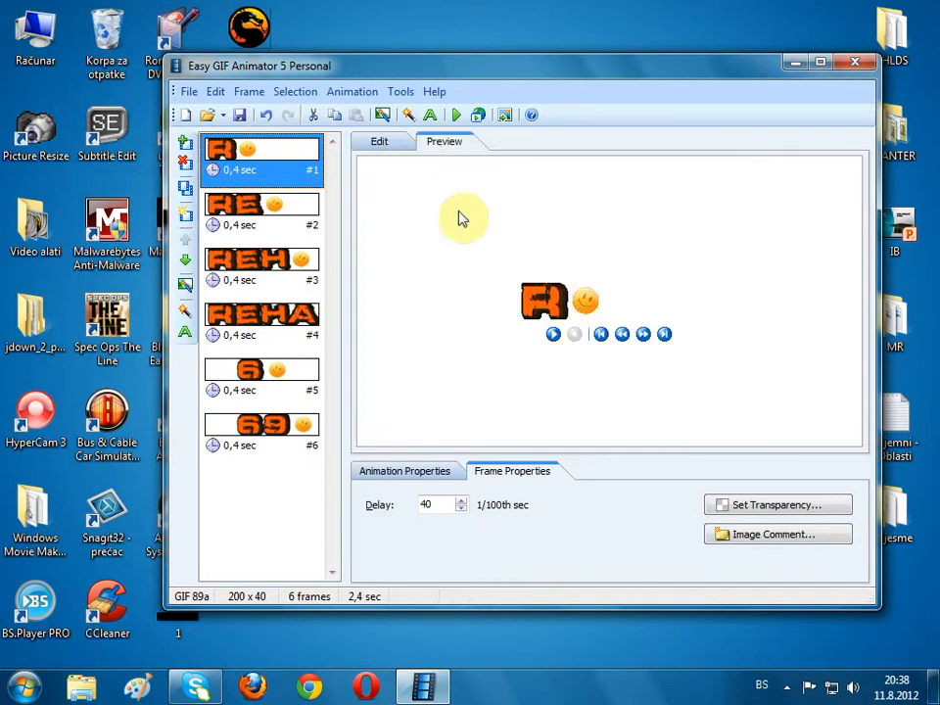
pyautogui.click(384, 143)
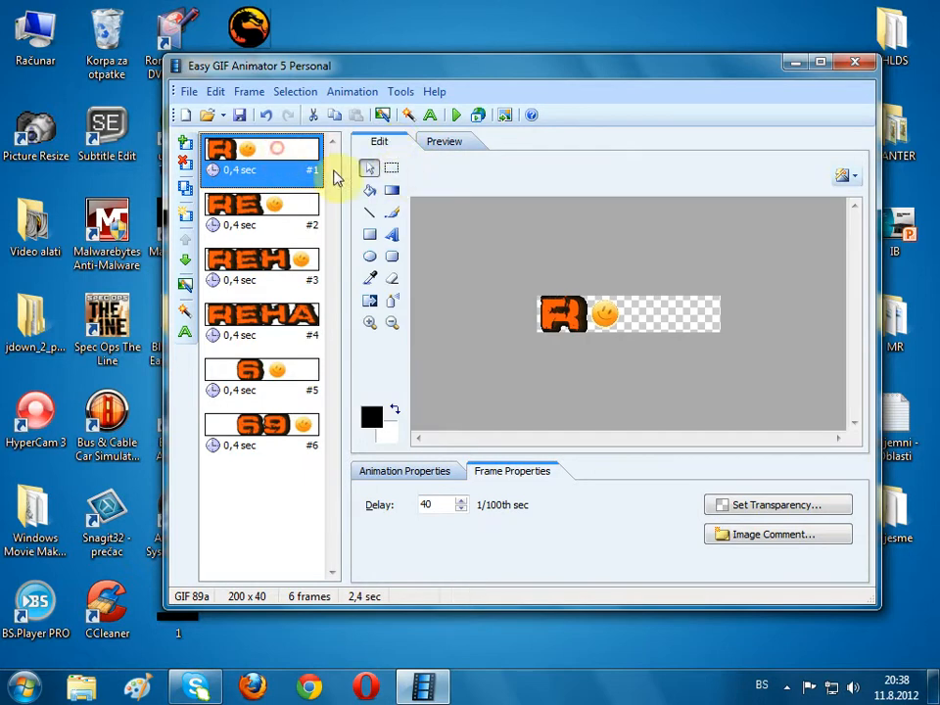
# Select the letter R and smiley on frame #1 and move them outside the image area.
pyautogui.click(392, 170)
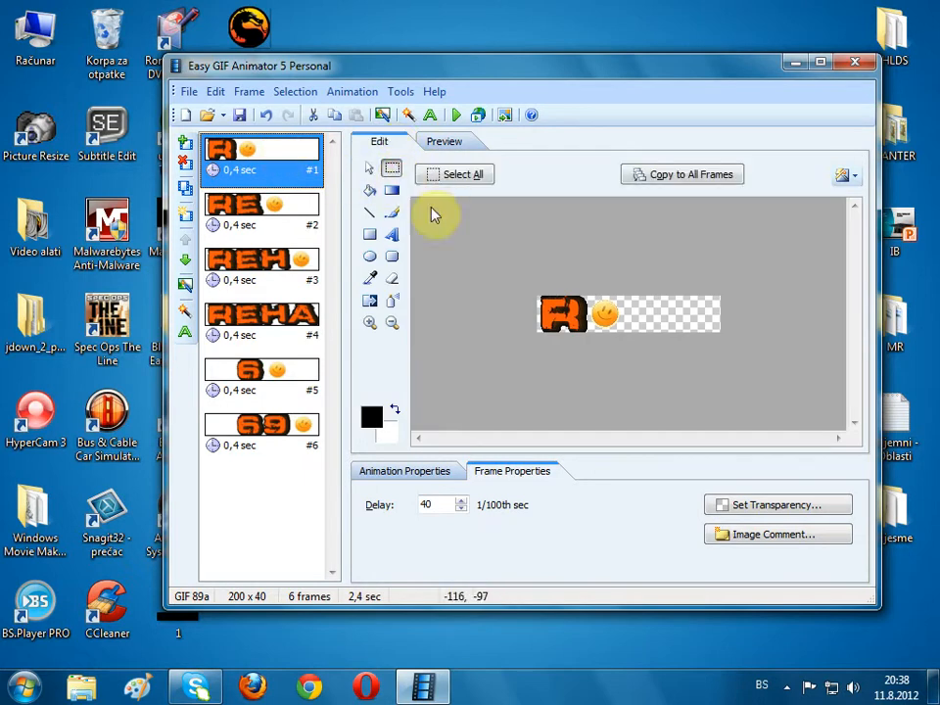
pyautogui.moveTo(625, 293); pyautogui.dragTo(538, 342)
pyautogui.moveTo(580, 311); pyautogui.dragTo(788, 478)
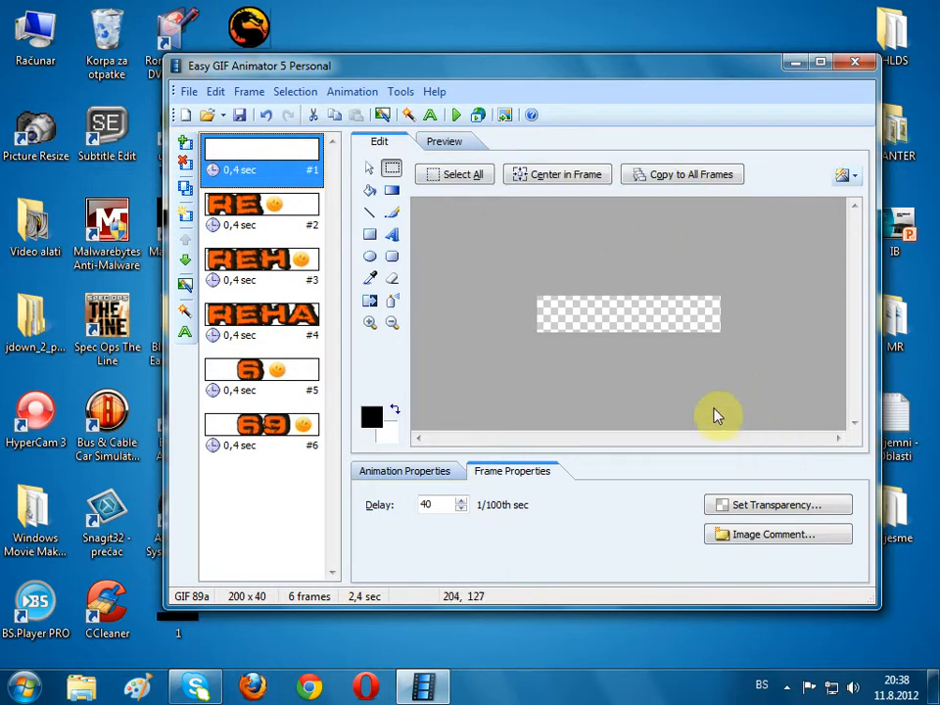
pyautogui.click(688, 397)
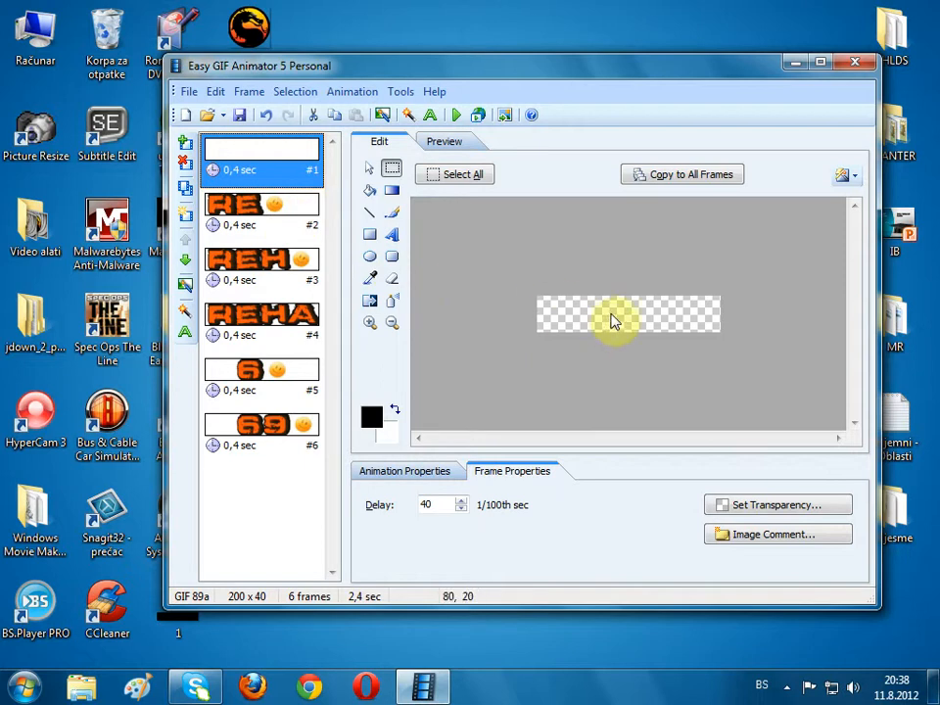
# Undo the moves of the letter R and smiley on frame #1 and clear the selection.
pyautogui.click(217, 93)
pyautogui.click(236, 118)
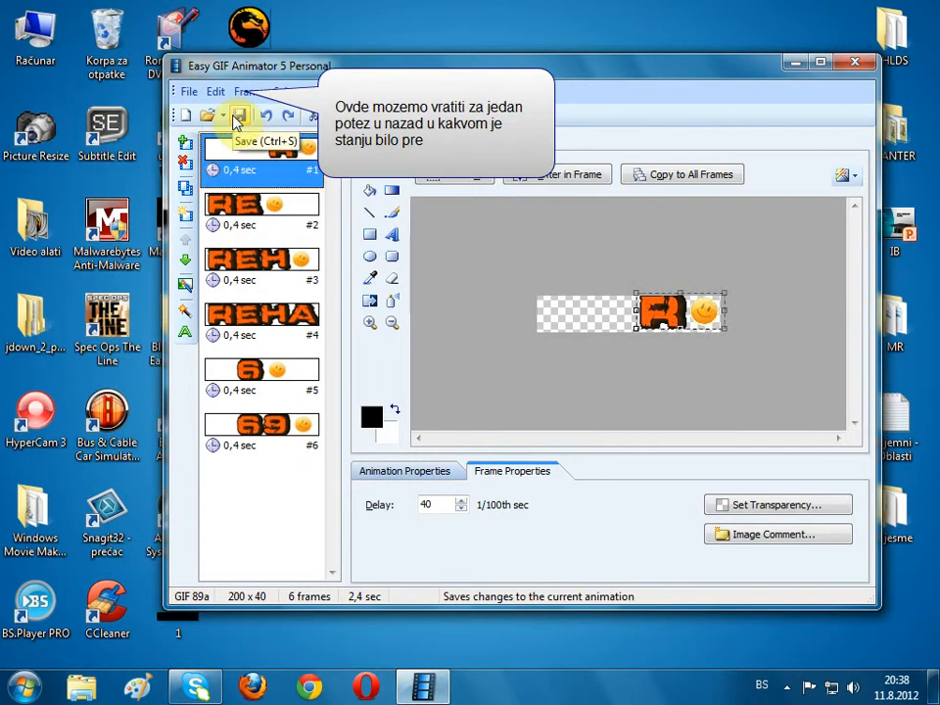
pyautogui.click(215, 94)
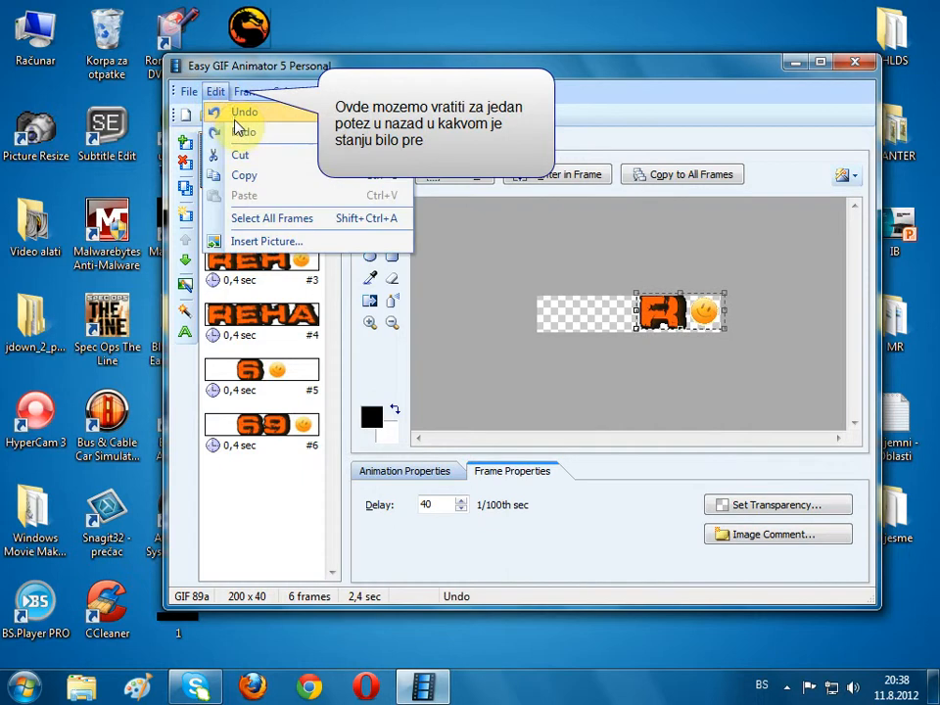
pyautogui.click(237, 112)
pyautogui.click(216, 93)
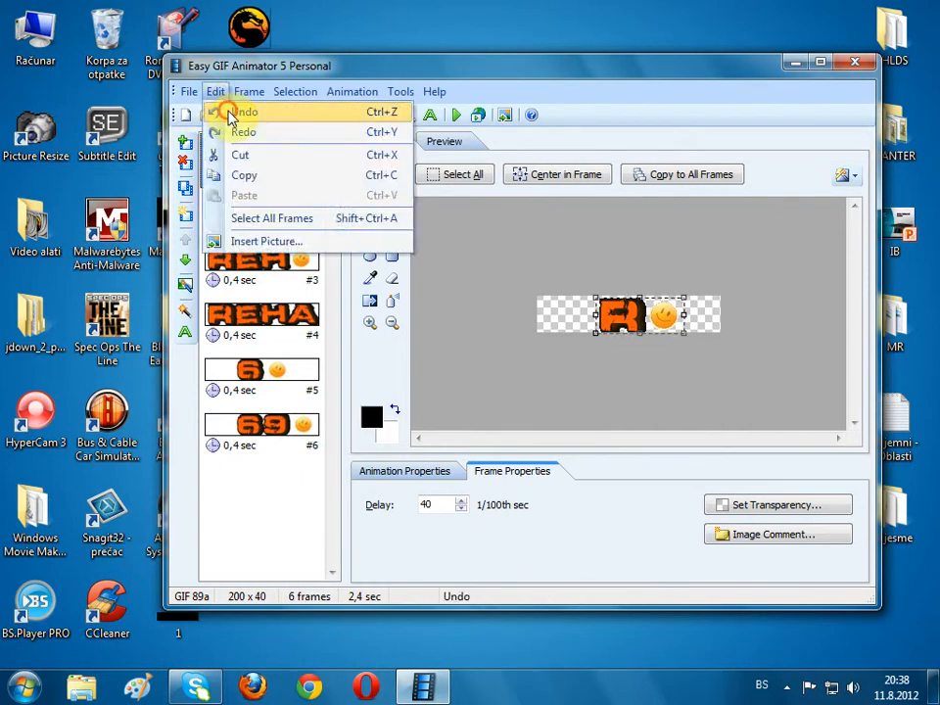
pyautogui.click(221, 110)
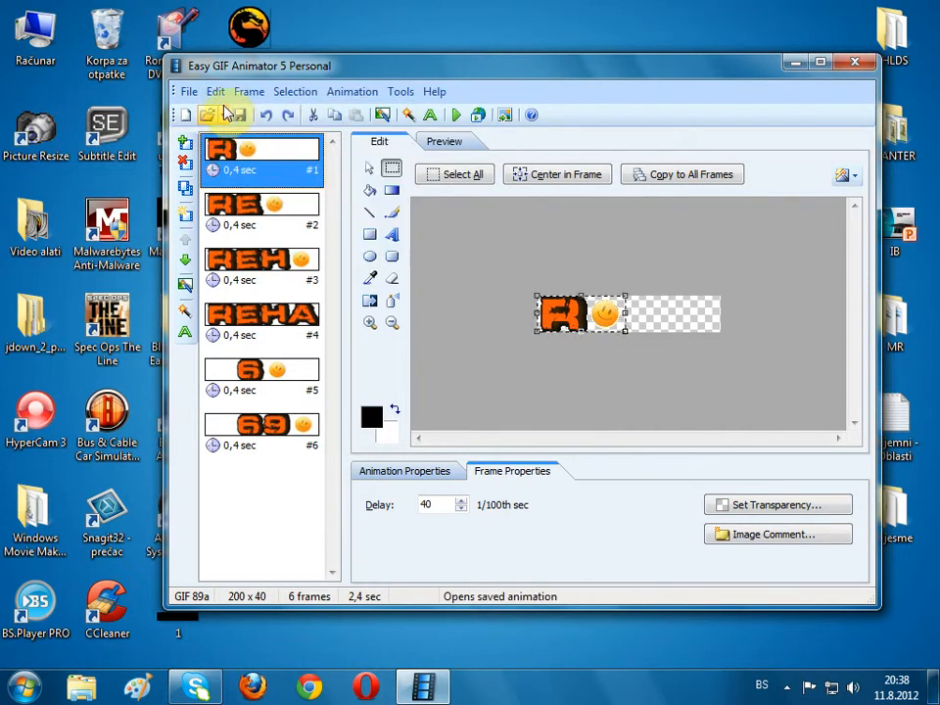
pyautogui.click(523, 266)
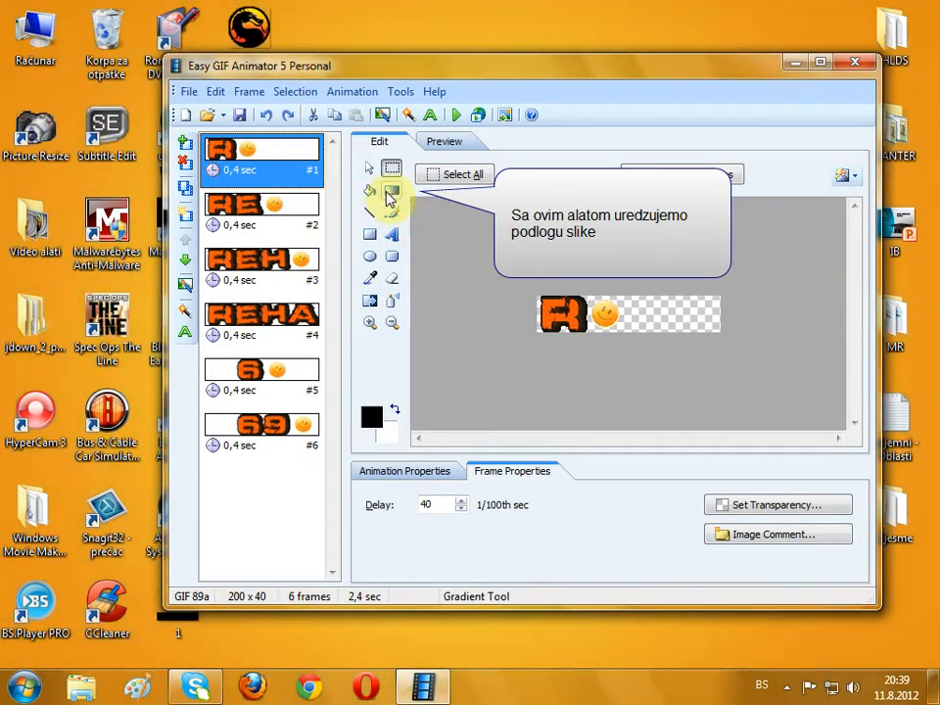
# Fill the transparent background of frame #1 using a gradient fill with Color 1 set to black.
pyautogui.click(388, 196)
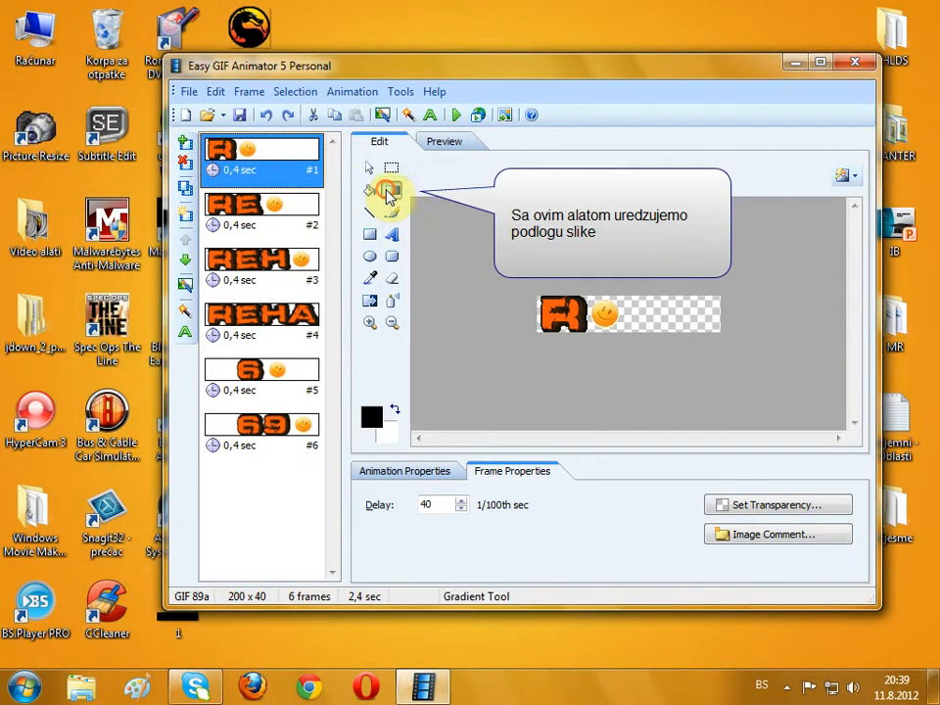
pyautogui.click(688, 324)
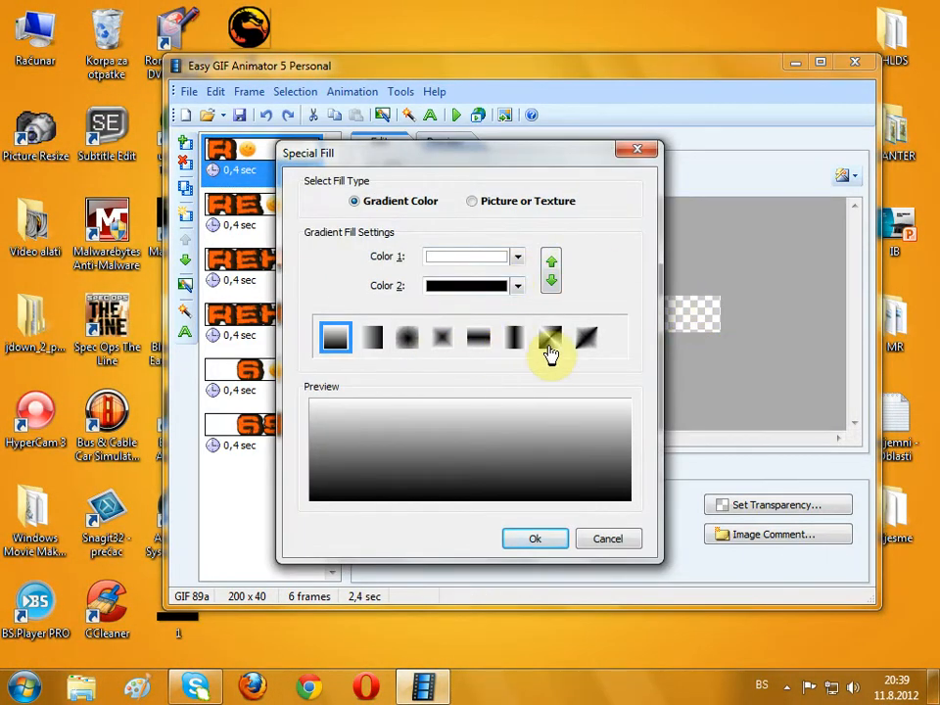
pyautogui.click(517, 259)
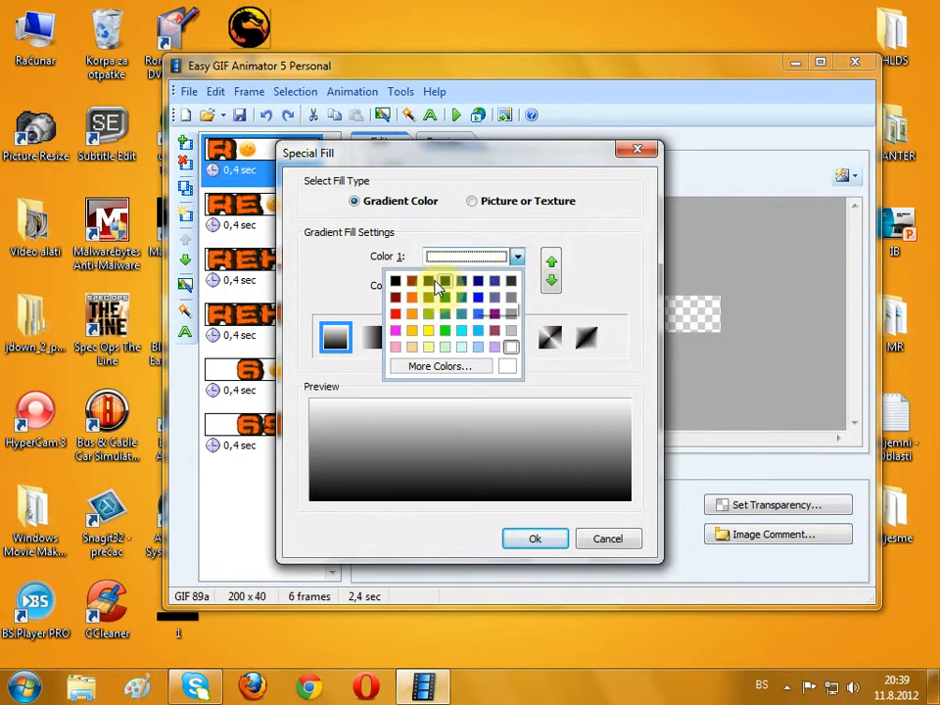
pyautogui.click(394, 281)
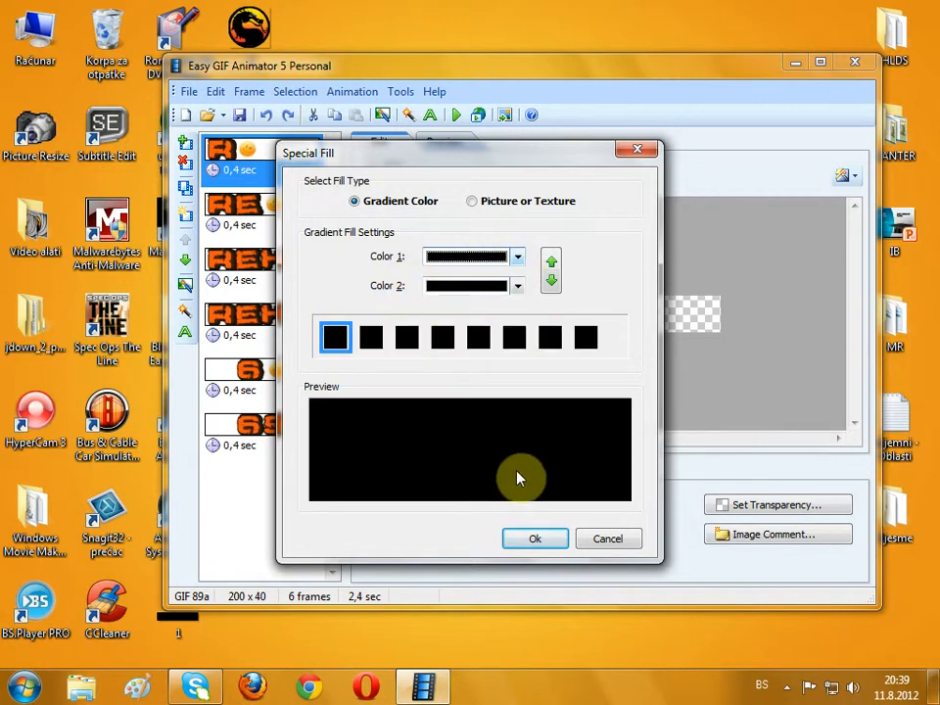
pyautogui.click(551, 541)
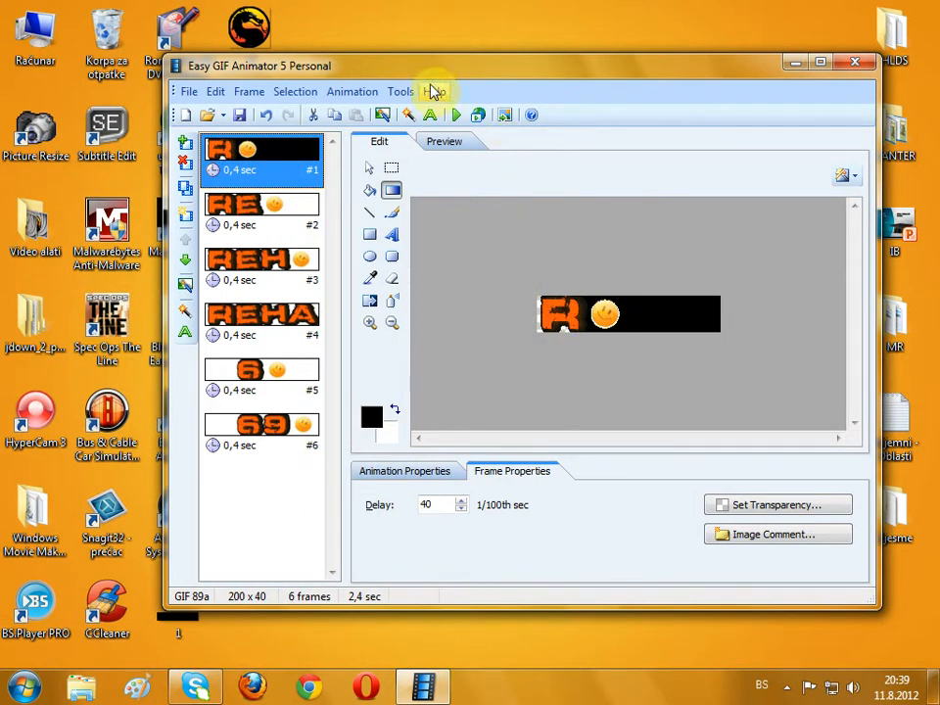
# Spray the remaining unpainted spots around the letter R on frame #1 black at a size of 10px.
pyautogui.click(390, 300)
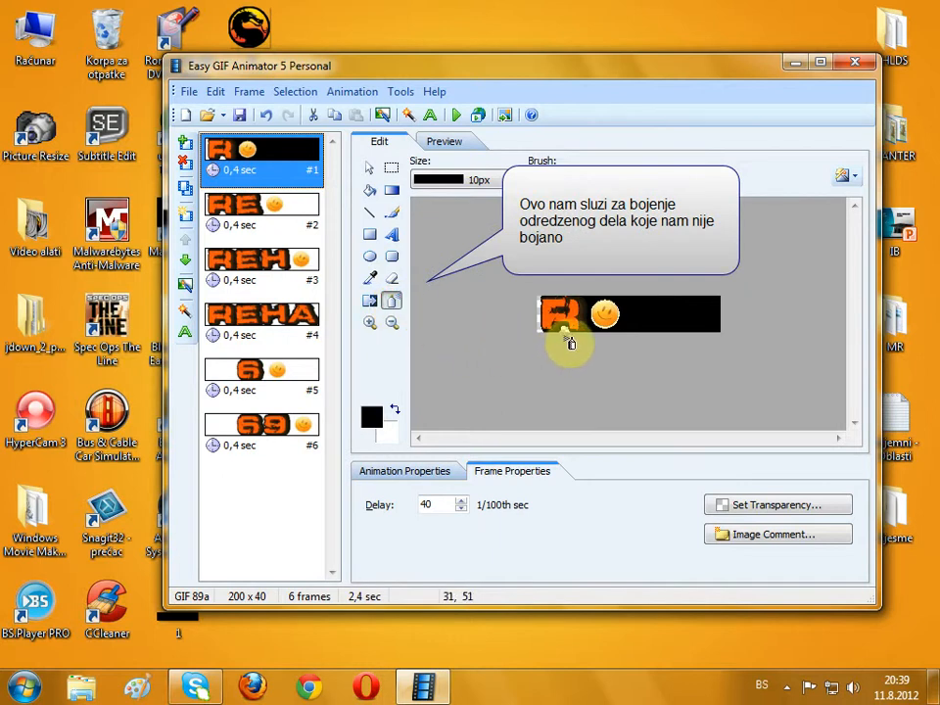
pyautogui.moveTo(574, 345); pyautogui.dragTo(571, 342)
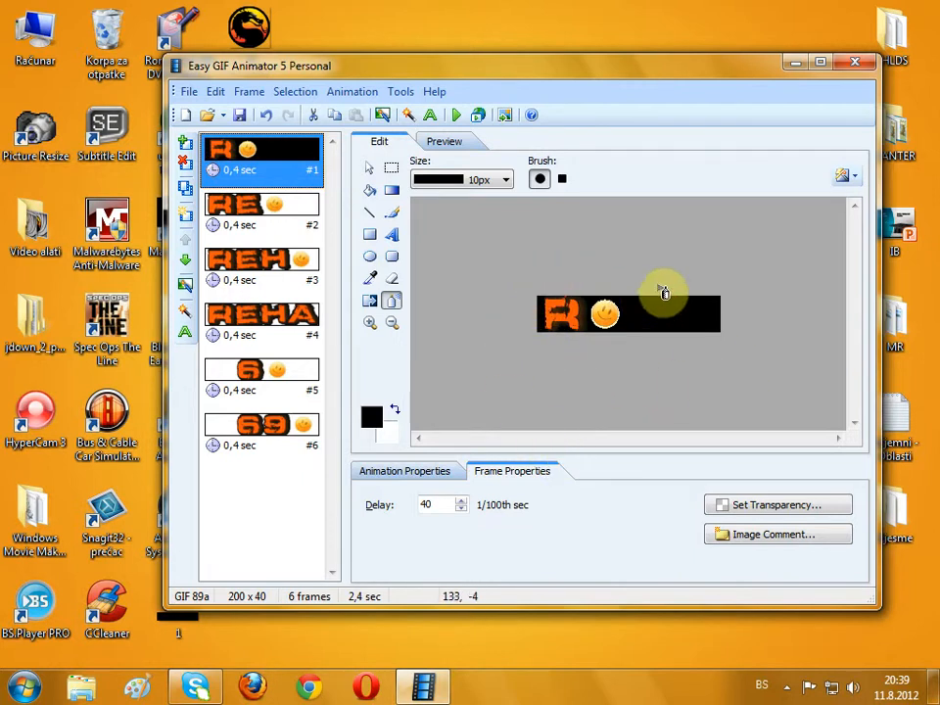
pyautogui.click(385, 158)
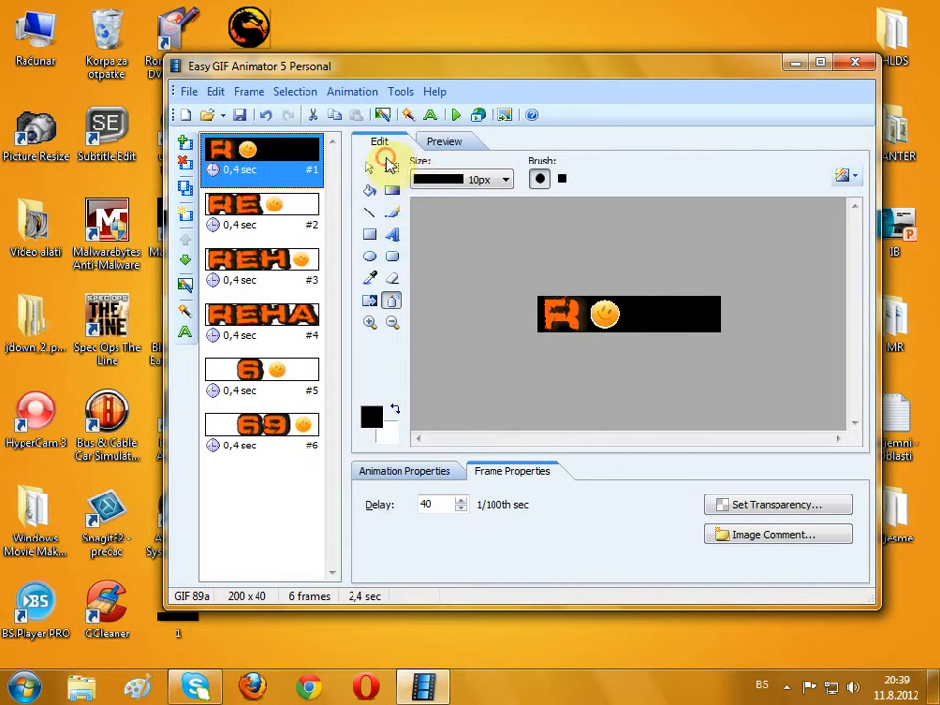
# Start a text insertion on frame #1 with the letter R, keeping the Defused font.
pyautogui.click(393, 217)
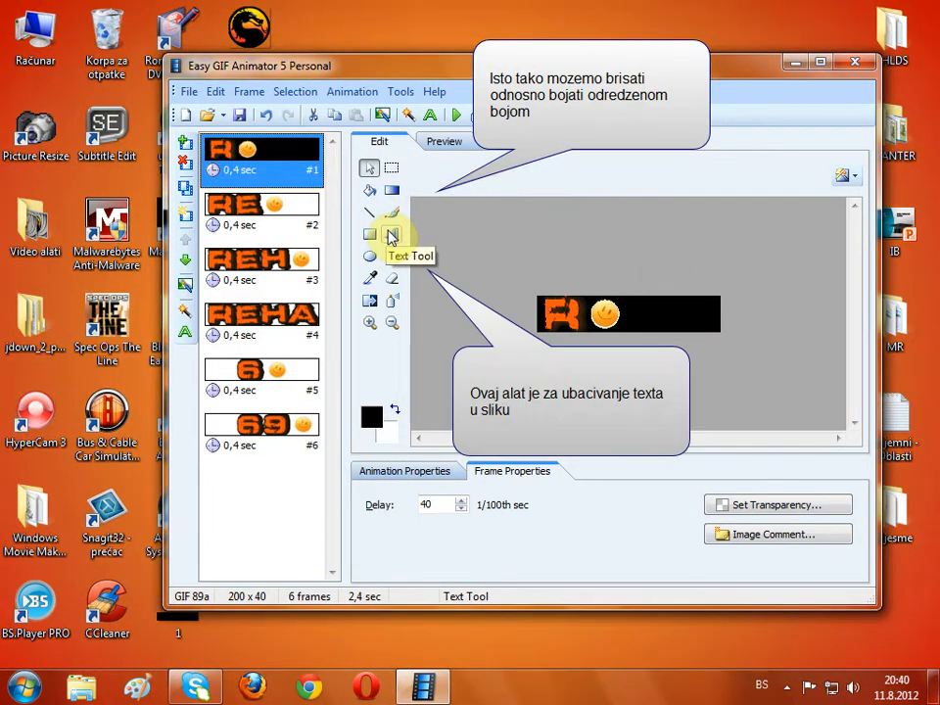
pyautogui.click(805, 412)
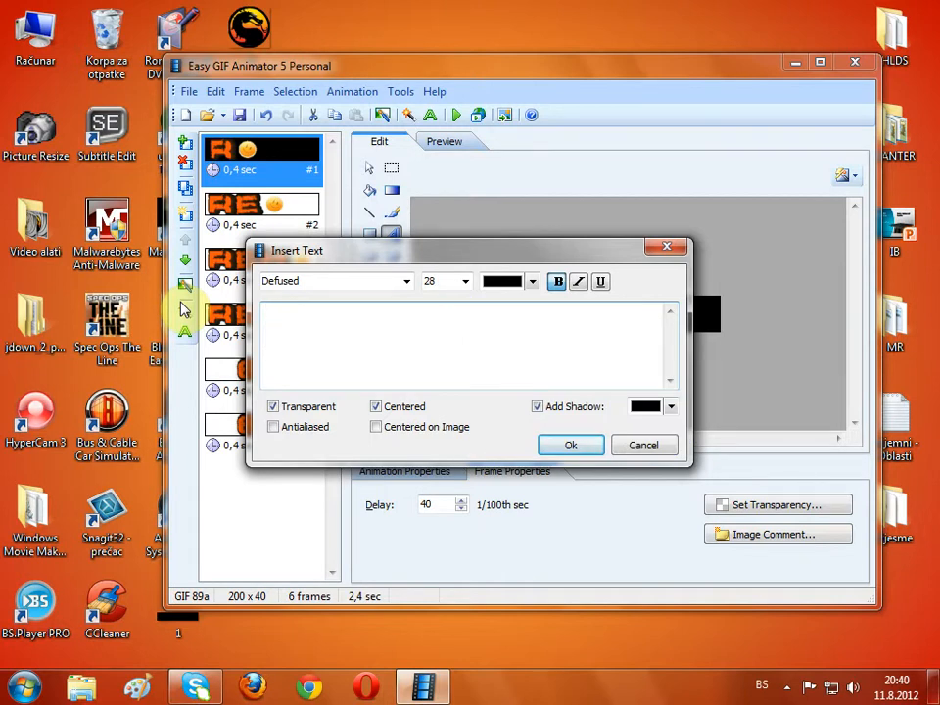
pyautogui.write('R')
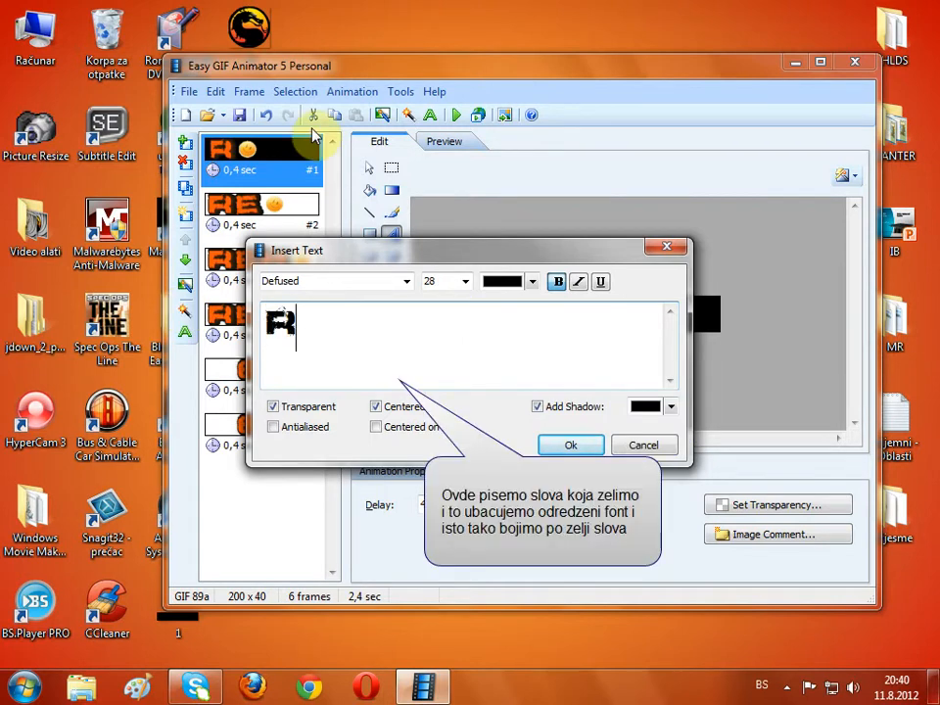
pyautogui.click(405, 282)
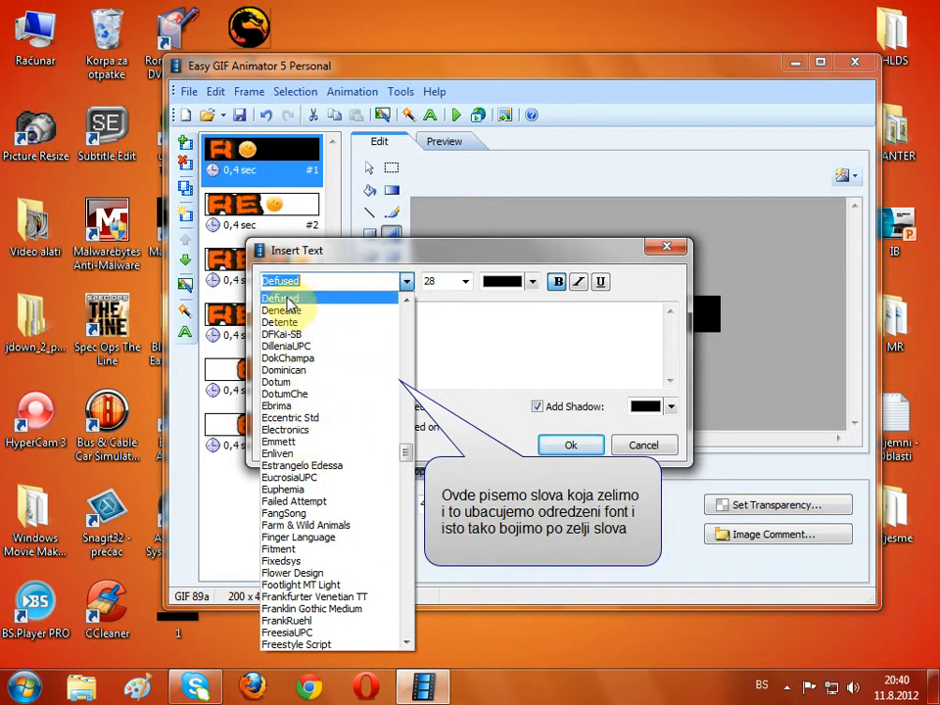
pyautogui.click(396, 288)
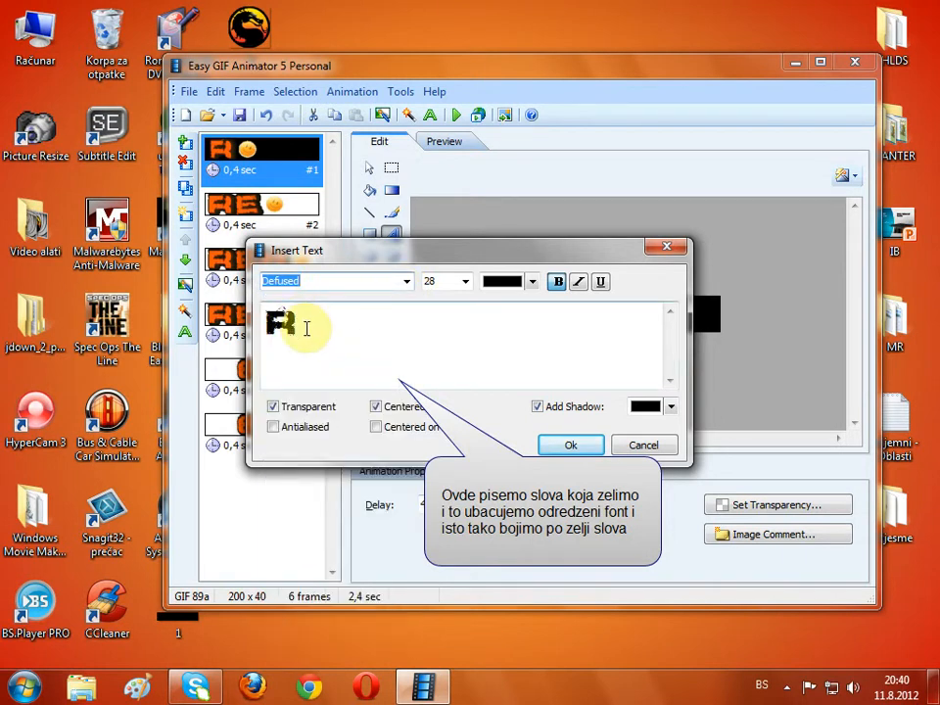
# Try text size 16 for the letter R and set it back to 28.
pyautogui.click(466, 283)
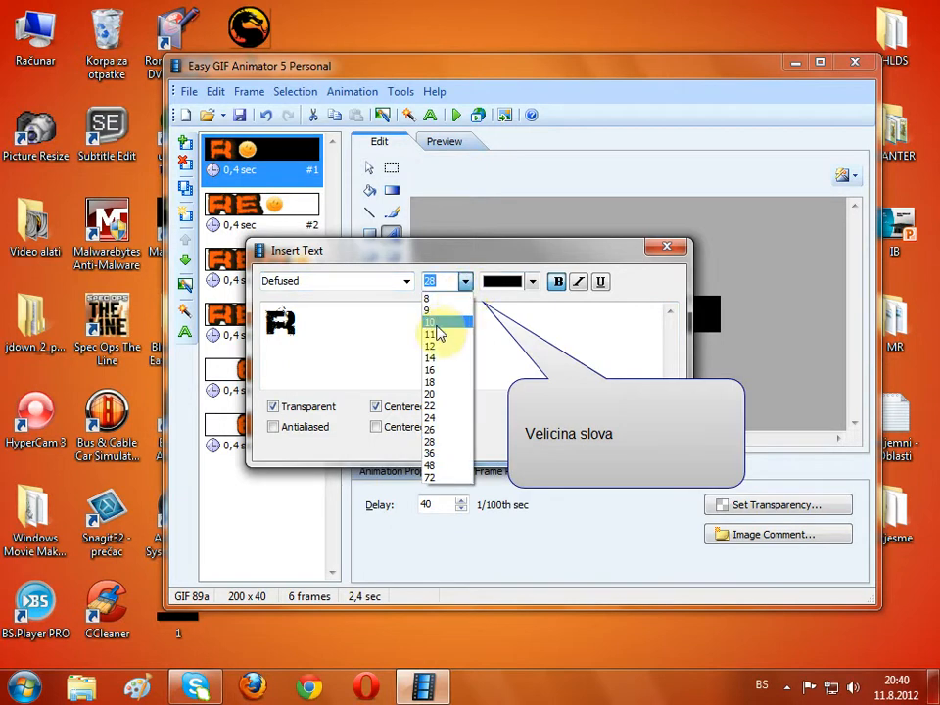
pyautogui.click(431, 371)
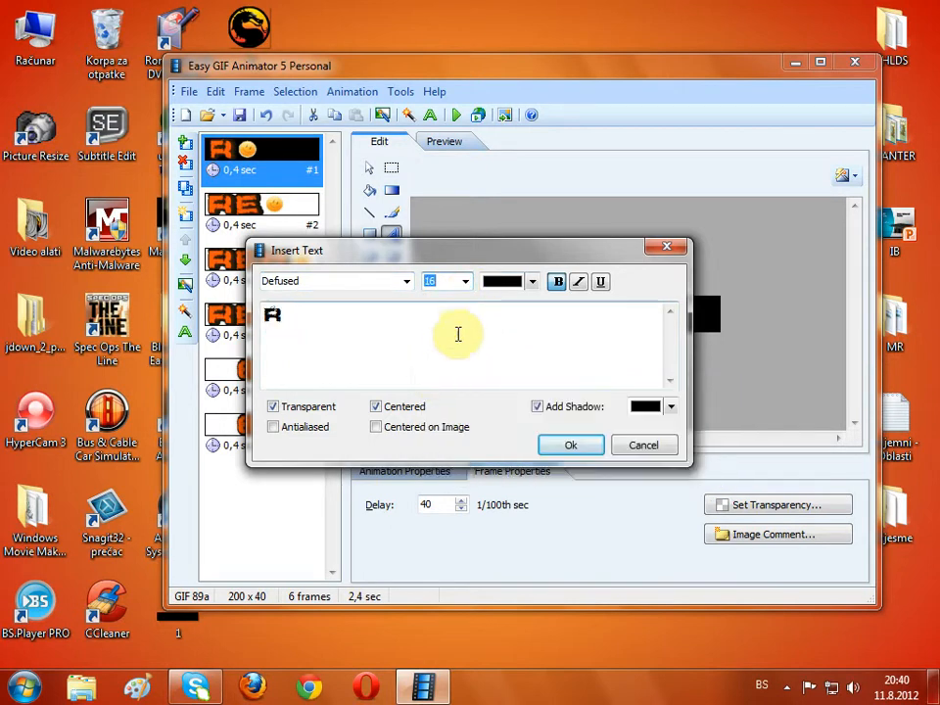
pyautogui.click(464, 283)
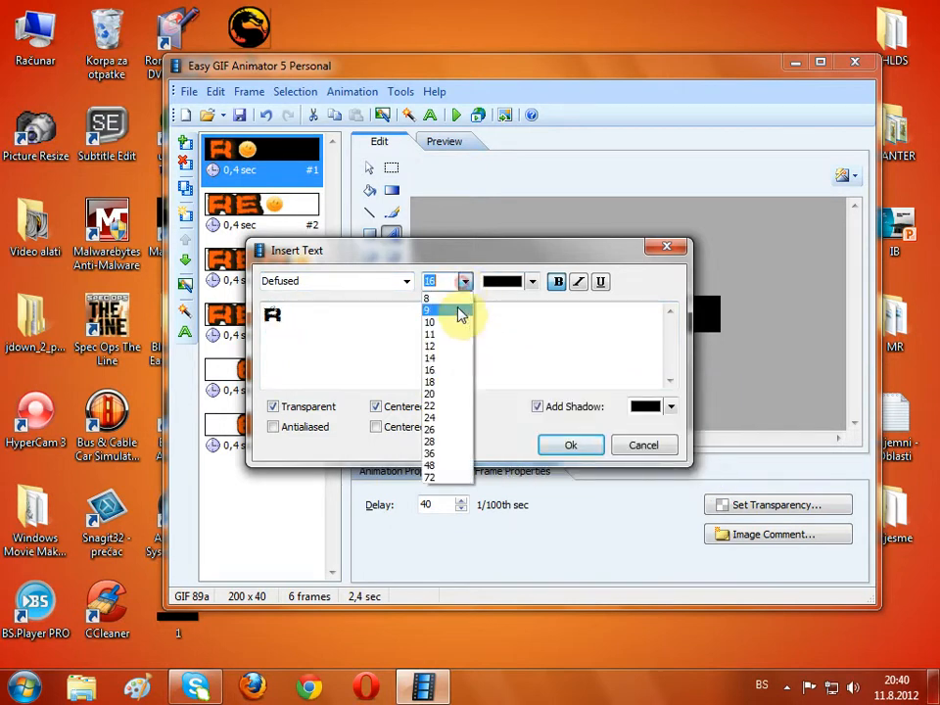
pyautogui.click(444, 441)
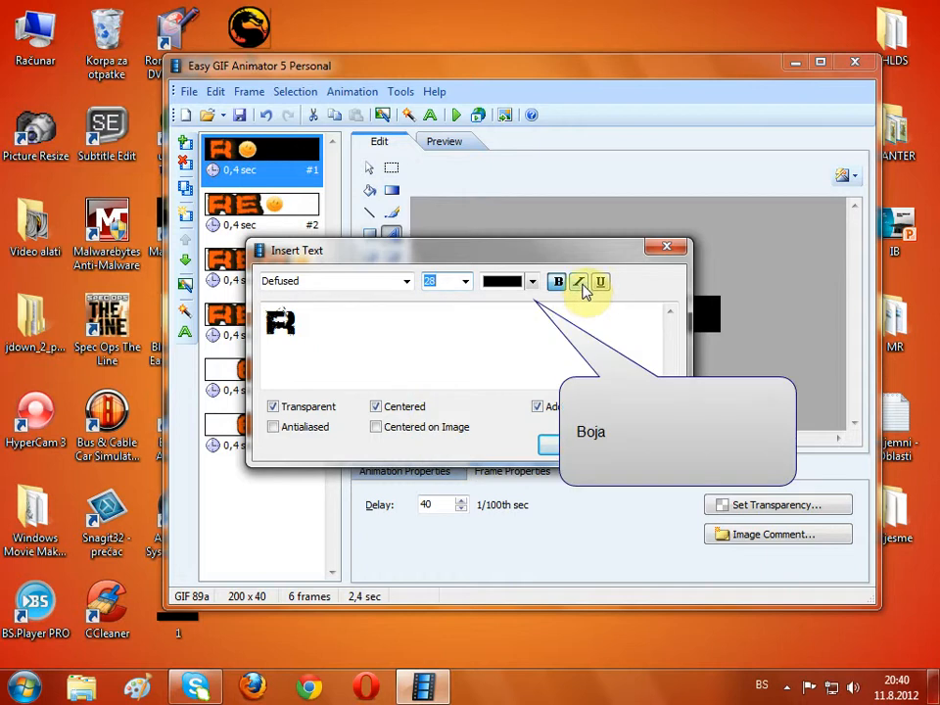
# Try orange as the text color for the letter R, and set it to red.
pyautogui.click(532, 282)
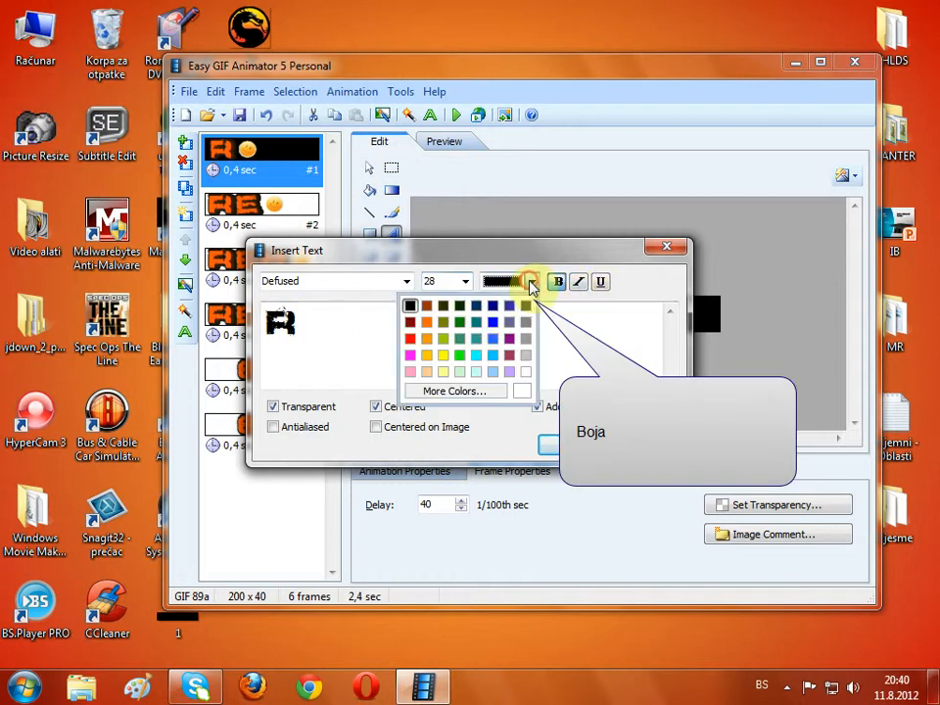
pyautogui.click(428, 321)
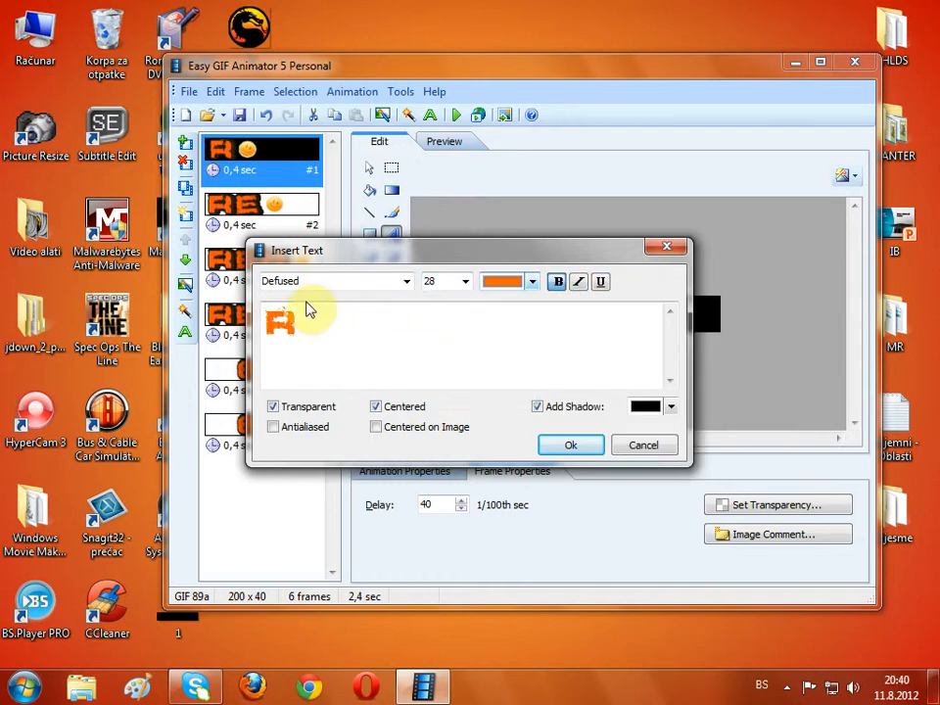
pyautogui.click(532, 282)
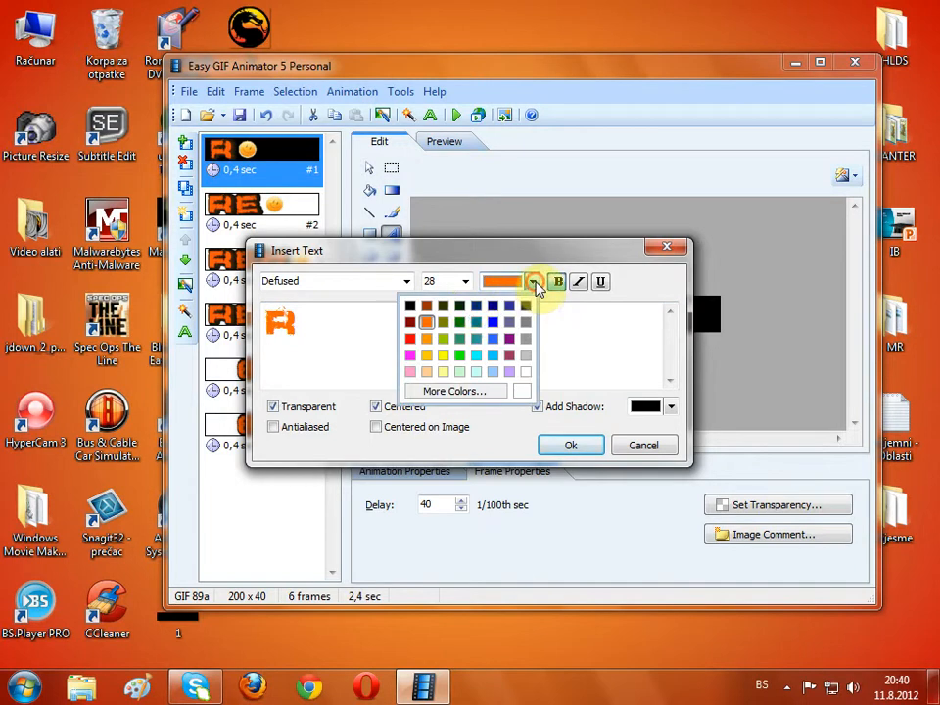
pyautogui.click(409, 340)
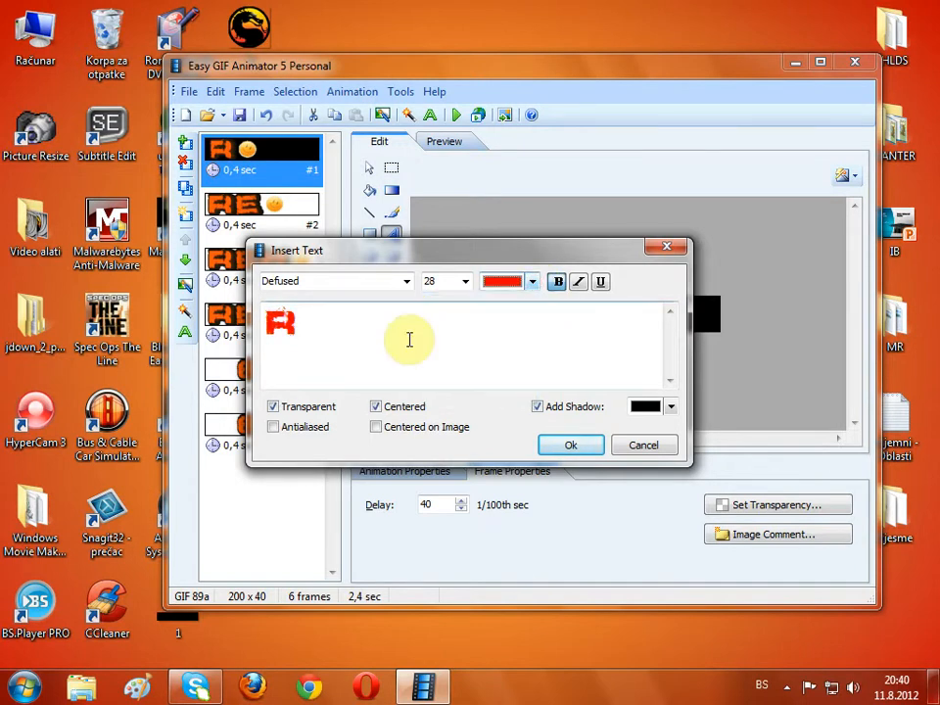
pyautogui.click(525, 284)
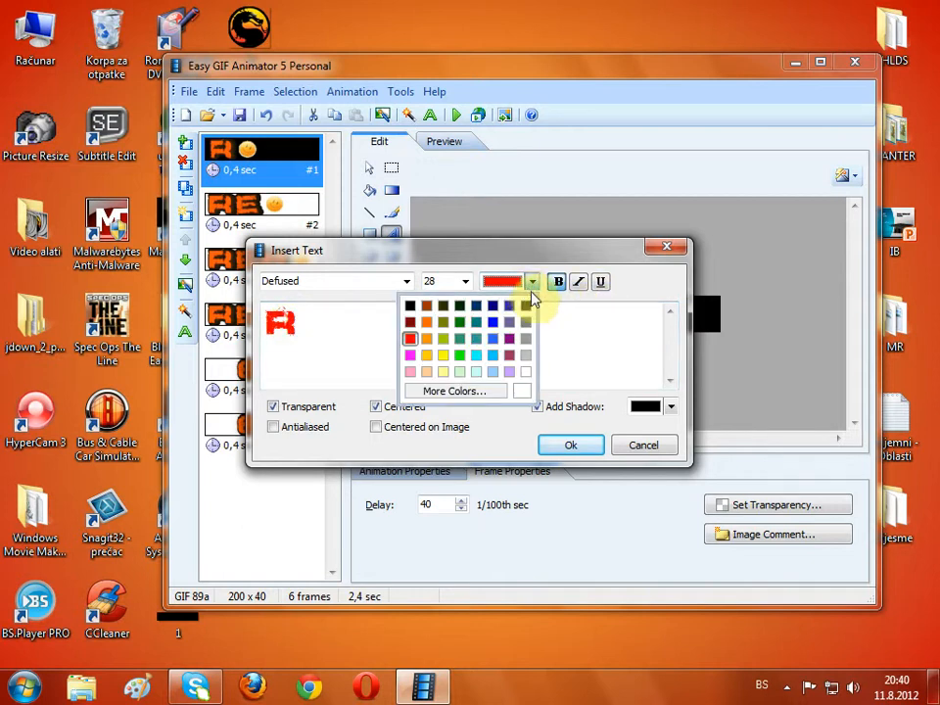
pyautogui.click(566, 307)
# Try italic and underline styling on the red letter R, and insert it on frame #1 in bold only.
pyautogui.click(579, 282)
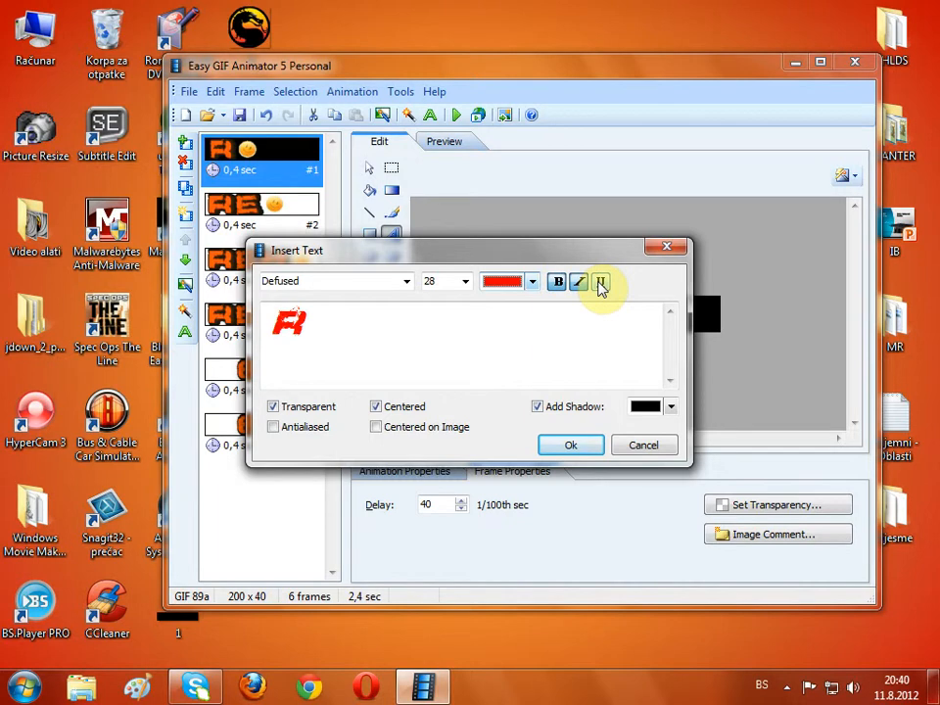
pyautogui.click(582, 284)
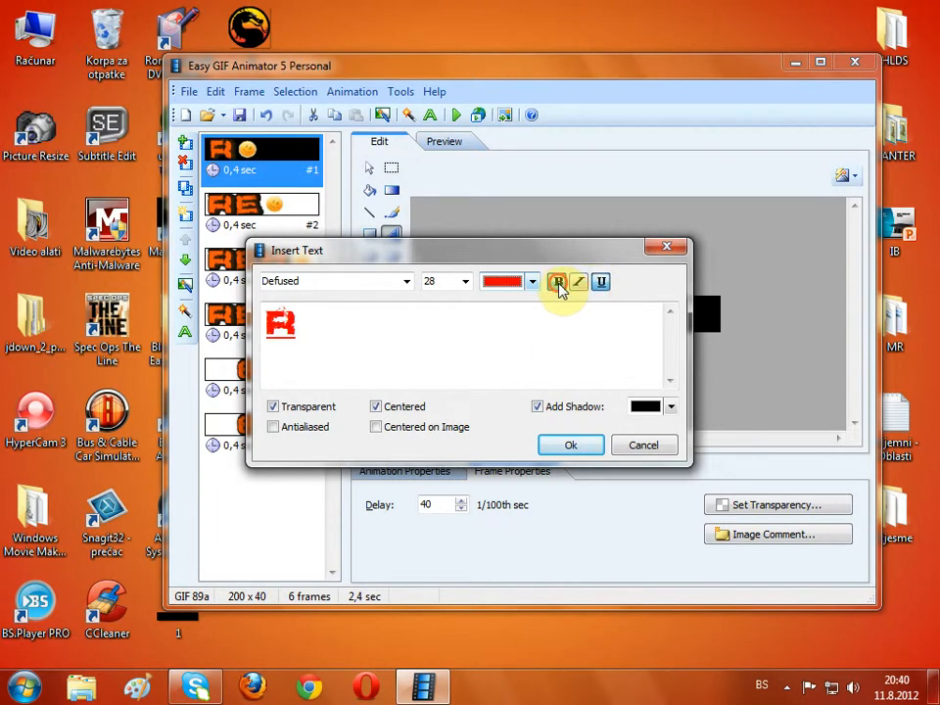
pyautogui.click(579, 283)
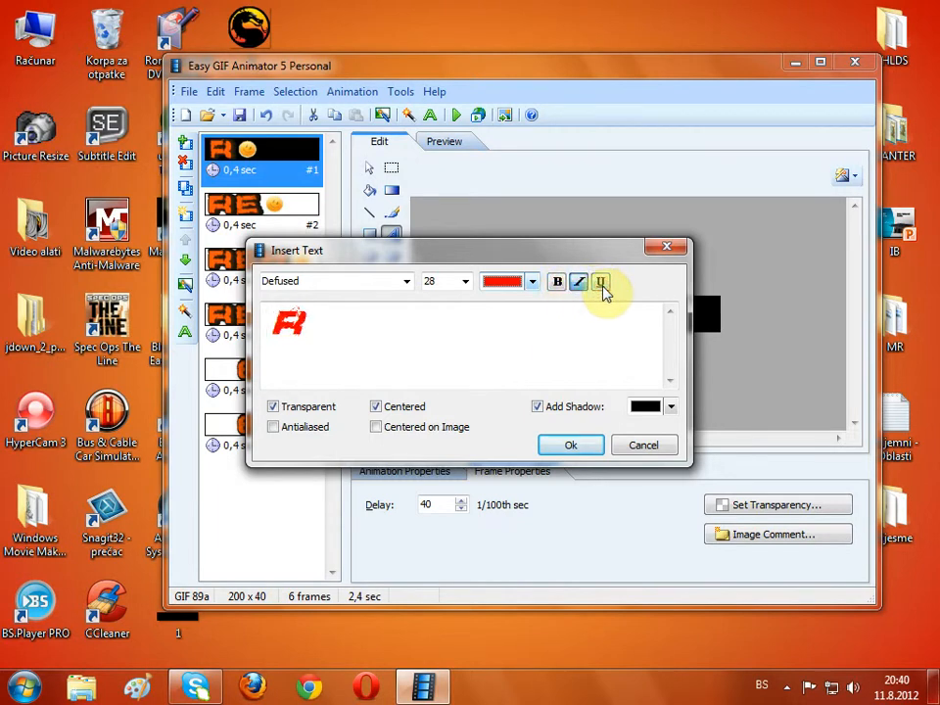
pyautogui.click(559, 283)
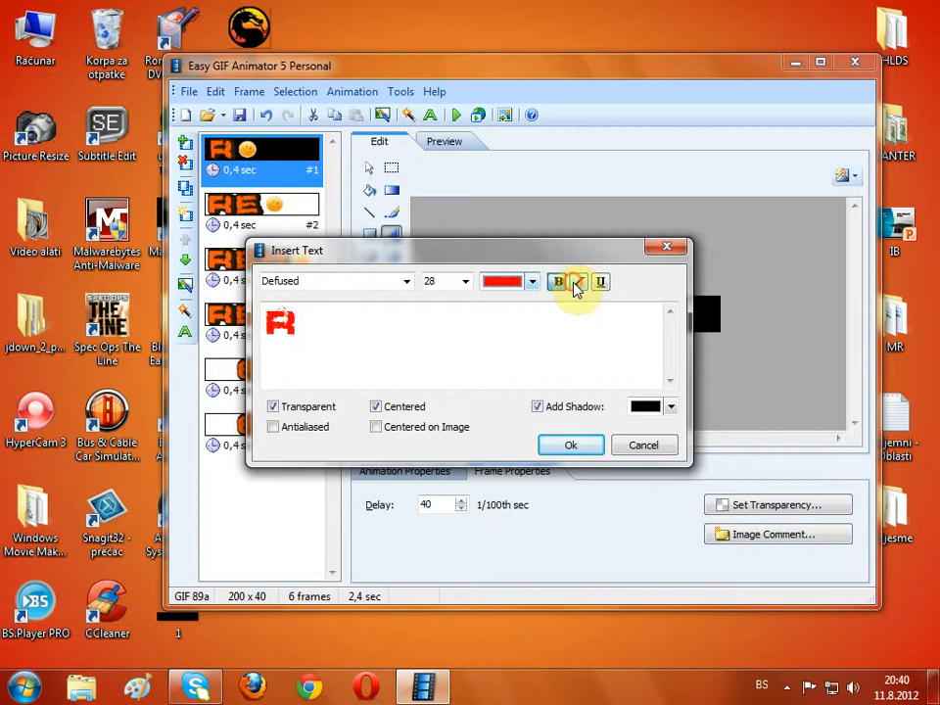
pyautogui.click(573, 445)
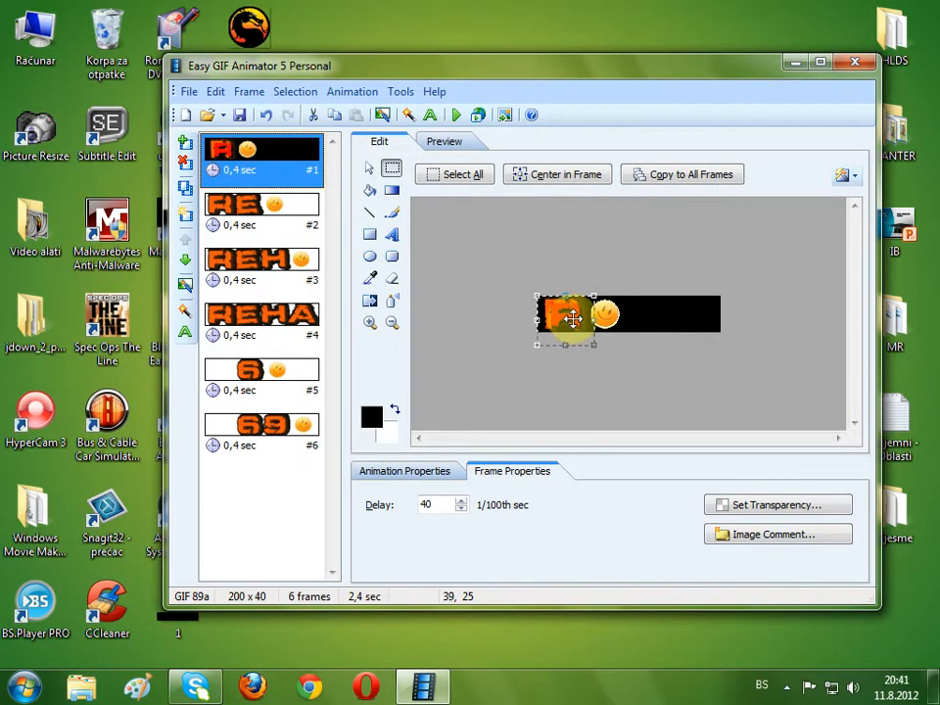
# Move the inserted red letter R completely off frame #1 and deselect it.
pyautogui.moveTo(573, 318); pyautogui.dragTo(854, 571)
pyautogui.click(470, 323)
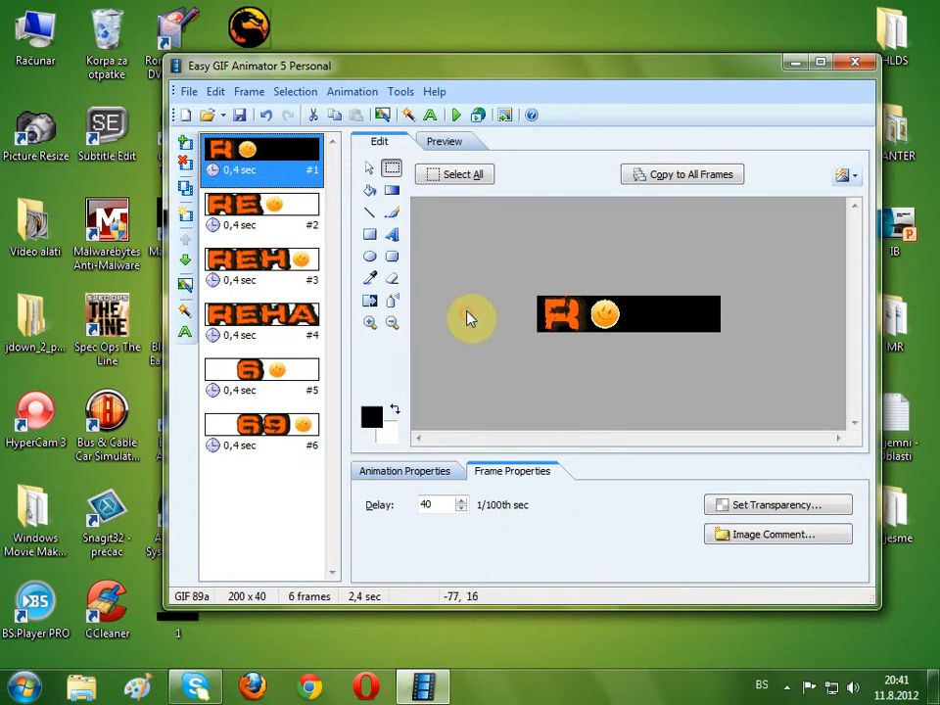
pyautogui.click(392, 167)
# Zoom out of frame #1 and back in, look at it in the animation preview and return to editing.
pyautogui.click(370, 323)
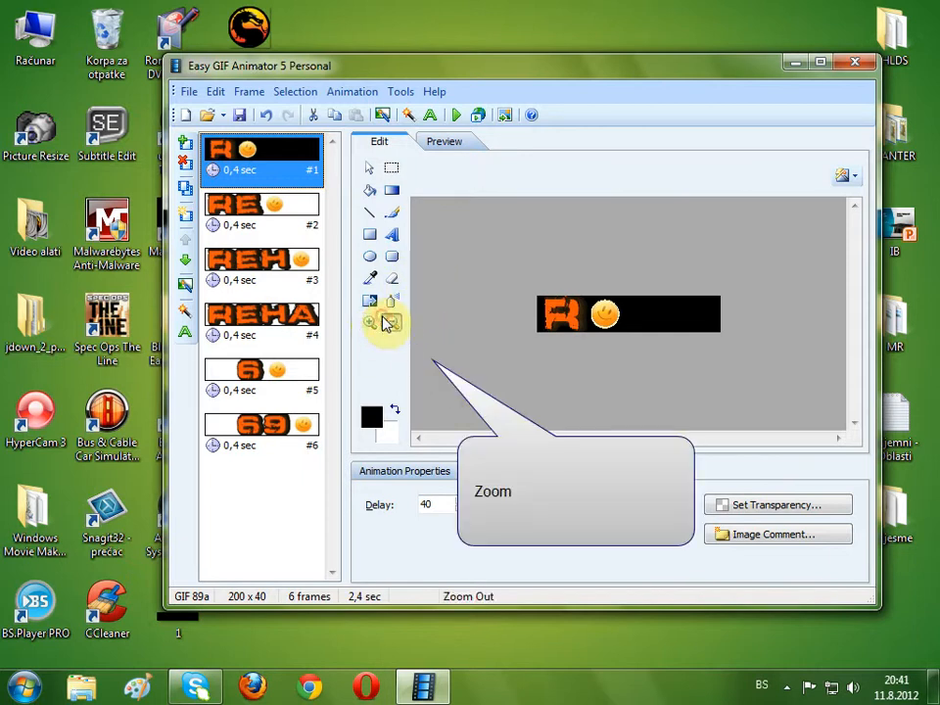
pyautogui.click(392, 323)
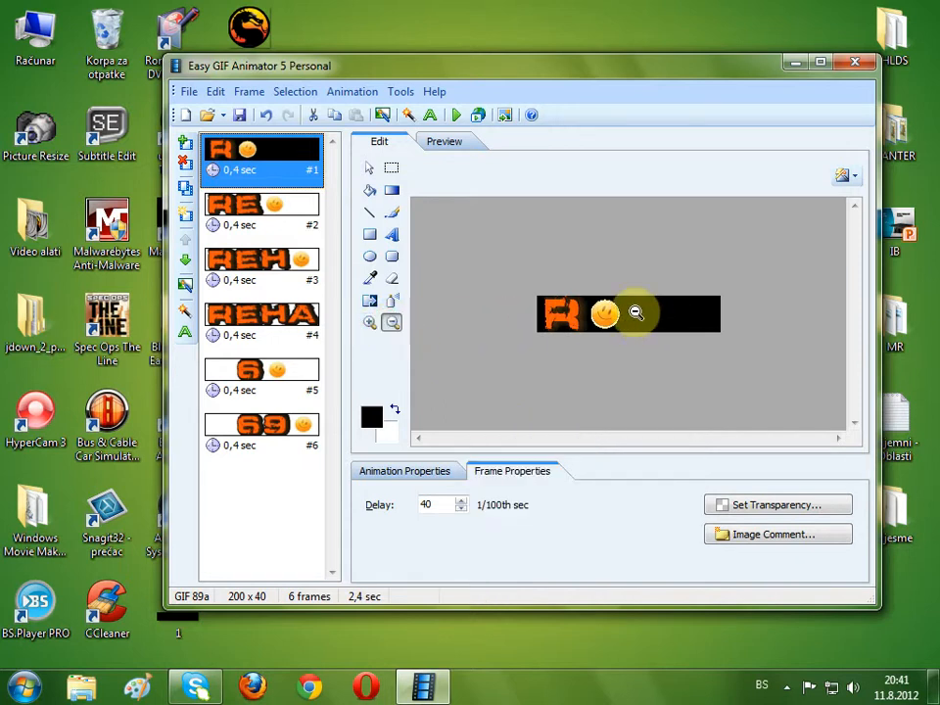
pyautogui.click(639, 308)
pyautogui.click(371, 323)
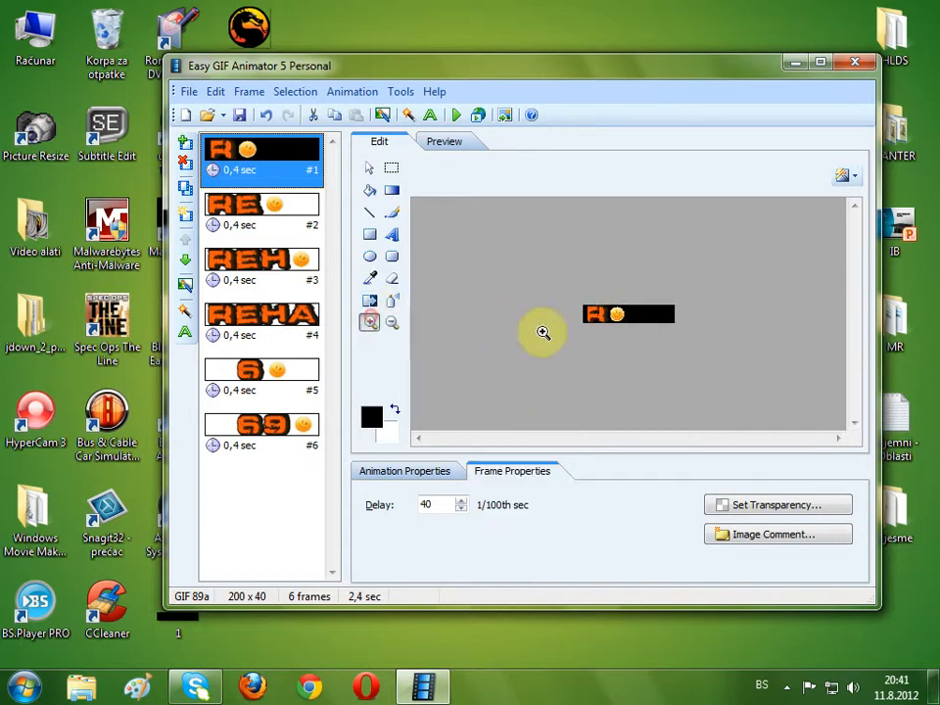
pyautogui.click(617, 315)
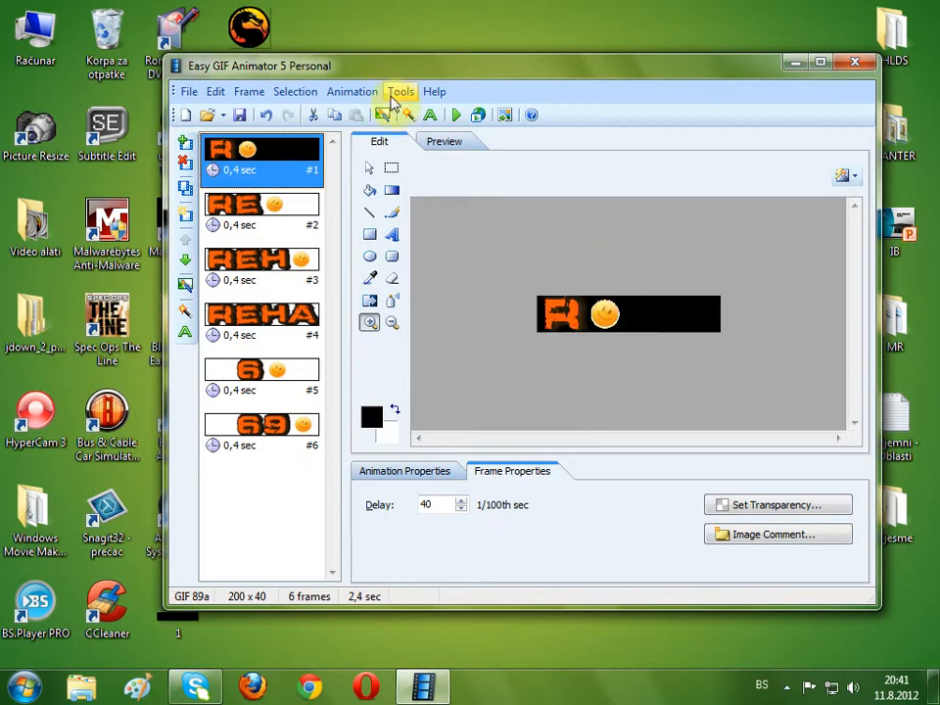
pyautogui.click(444, 145)
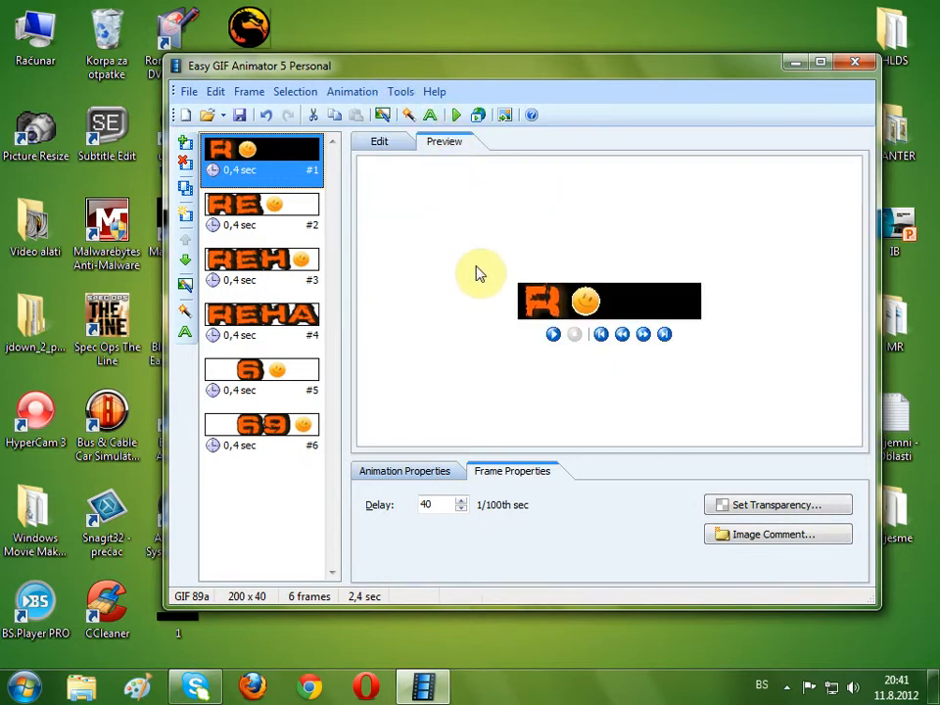
pyautogui.click(395, 145)
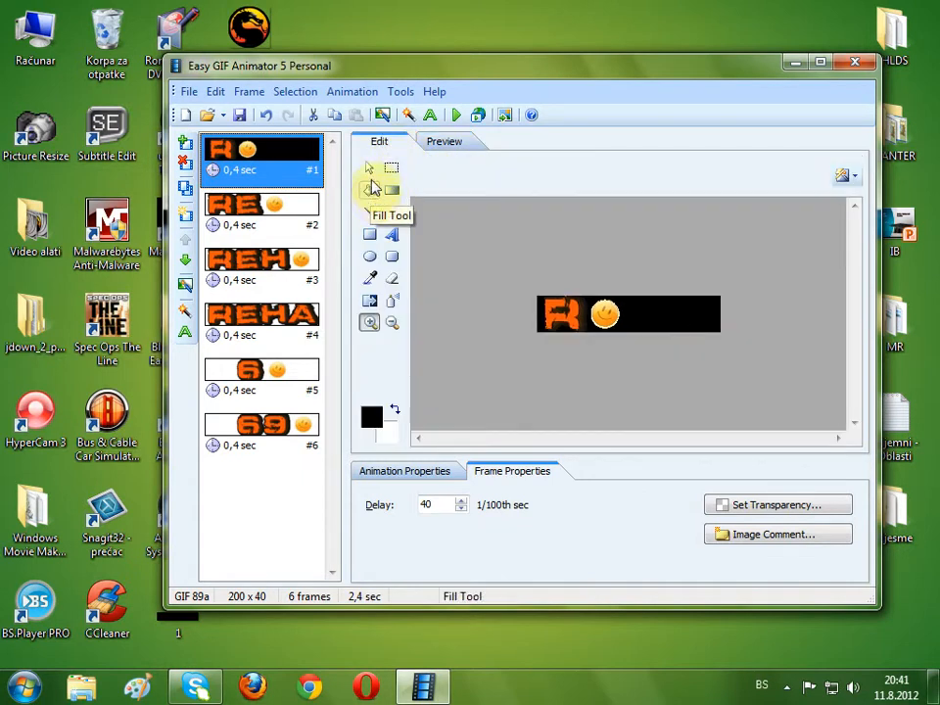
# Move a selected section at the right end of frame #1 off the frame and fill the transparent gap with black.
pyautogui.click(391, 167)
pyautogui.moveTo(670, 295); pyautogui.dragTo(937, 510)
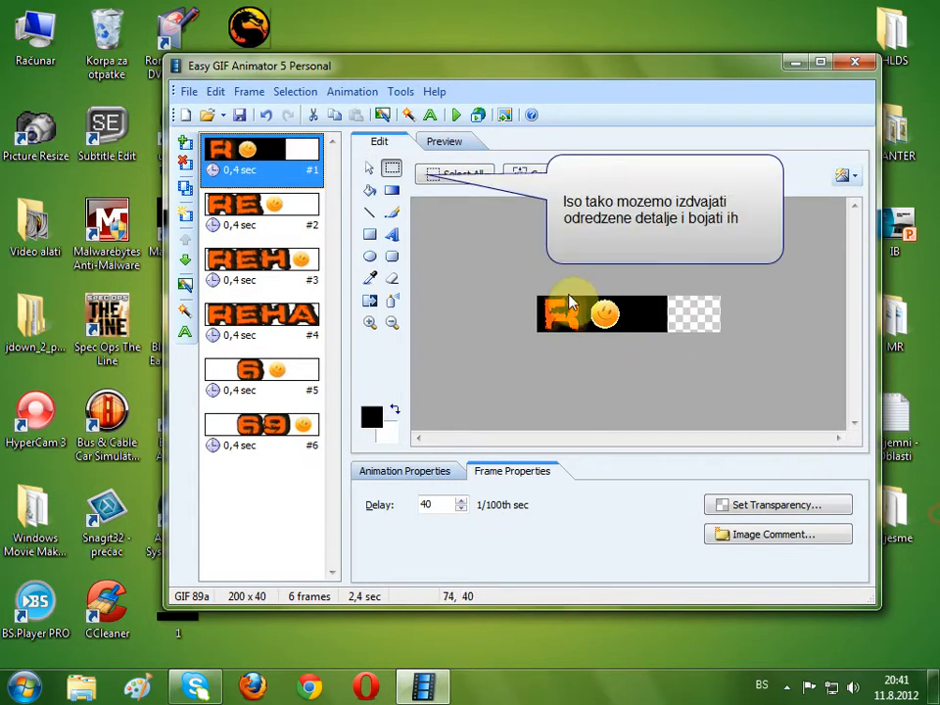
pyautogui.click(372, 190)
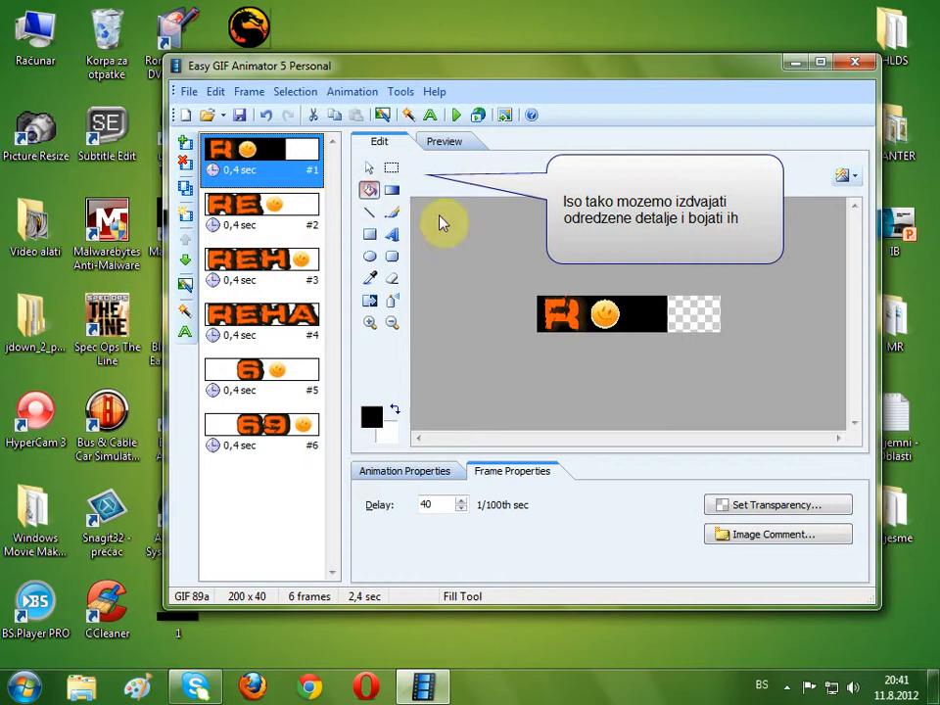
pyautogui.click(701, 304)
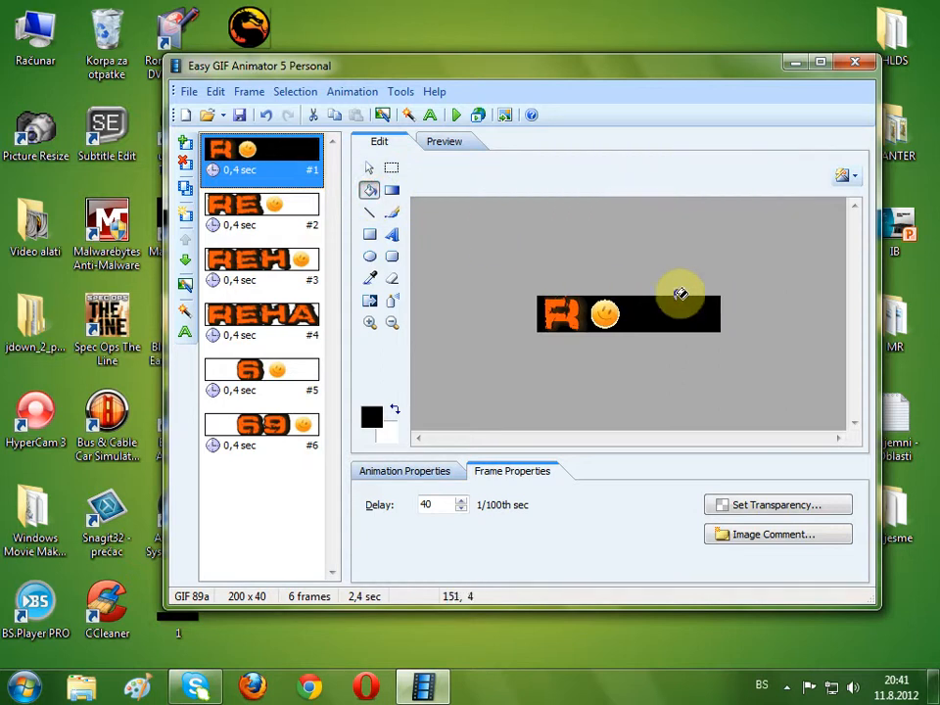
# Move a section about 53 px wide at frame #1's right end off the frame and fill the transparent gap with red (255, 0, 0).
pyautogui.click(371, 416)
pyautogui.click(268, 209)
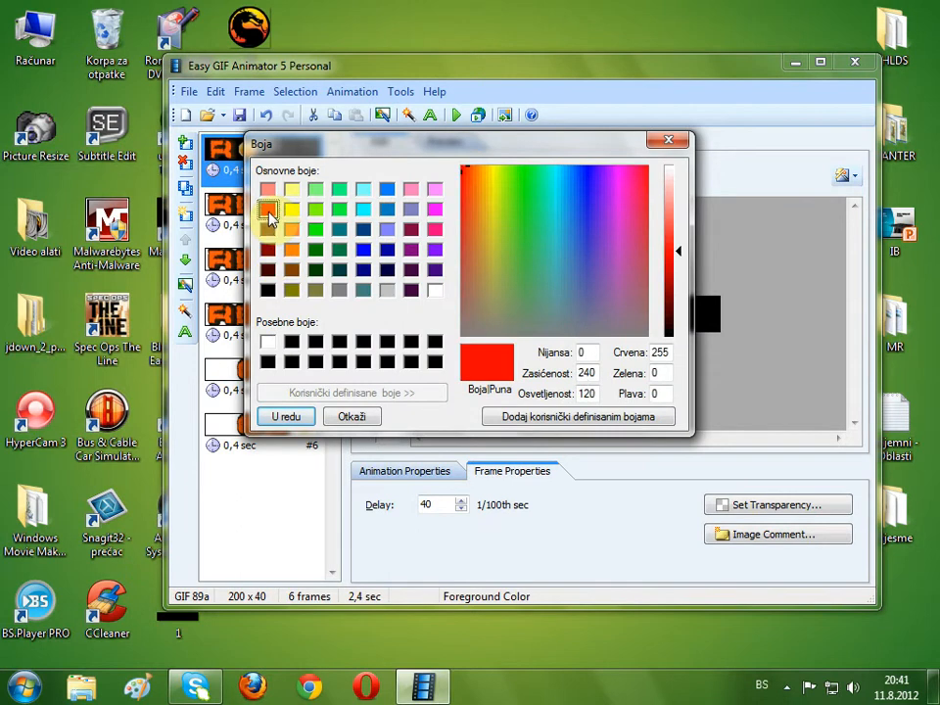
pyautogui.click(295, 416)
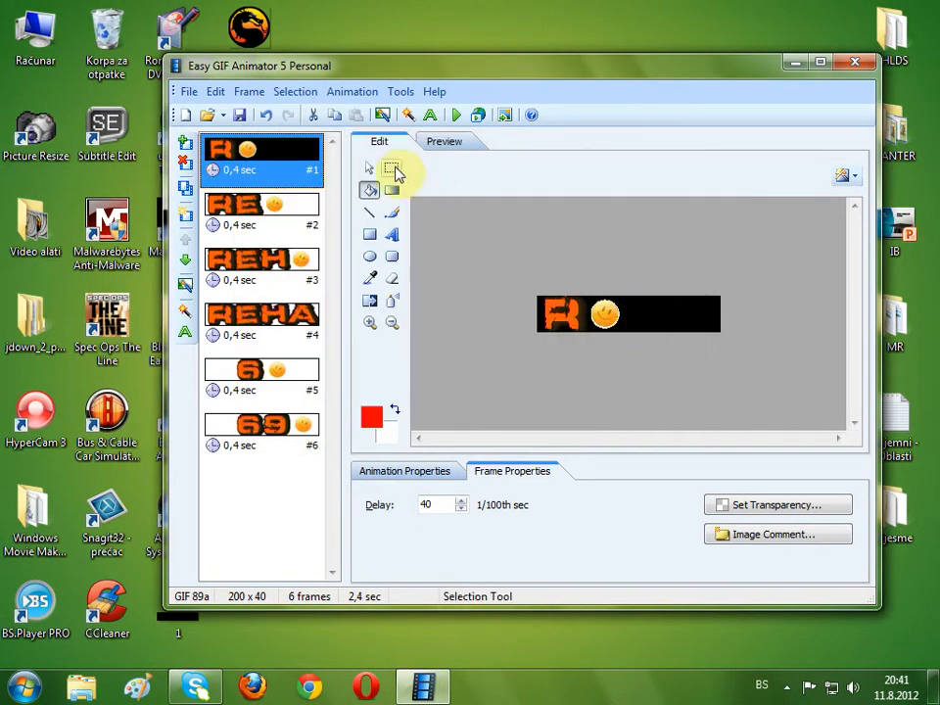
pyautogui.click(391, 169)
pyautogui.moveTo(672, 296); pyautogui.dragTo(769, 348)
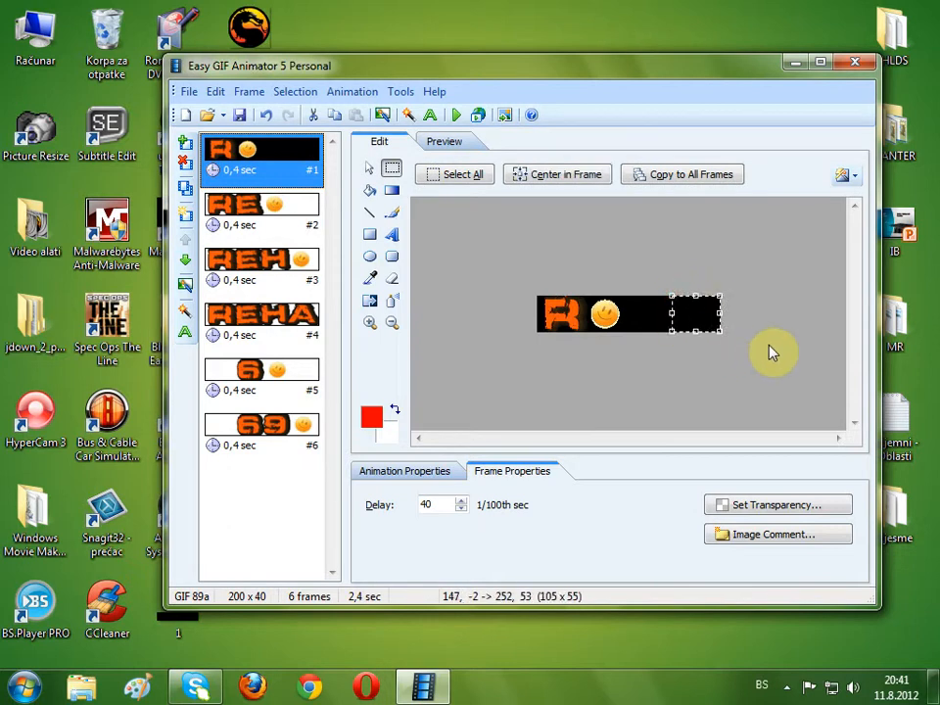
pyautogui.moveTo(678, 309); pyautogui.dragTo(720, 388)
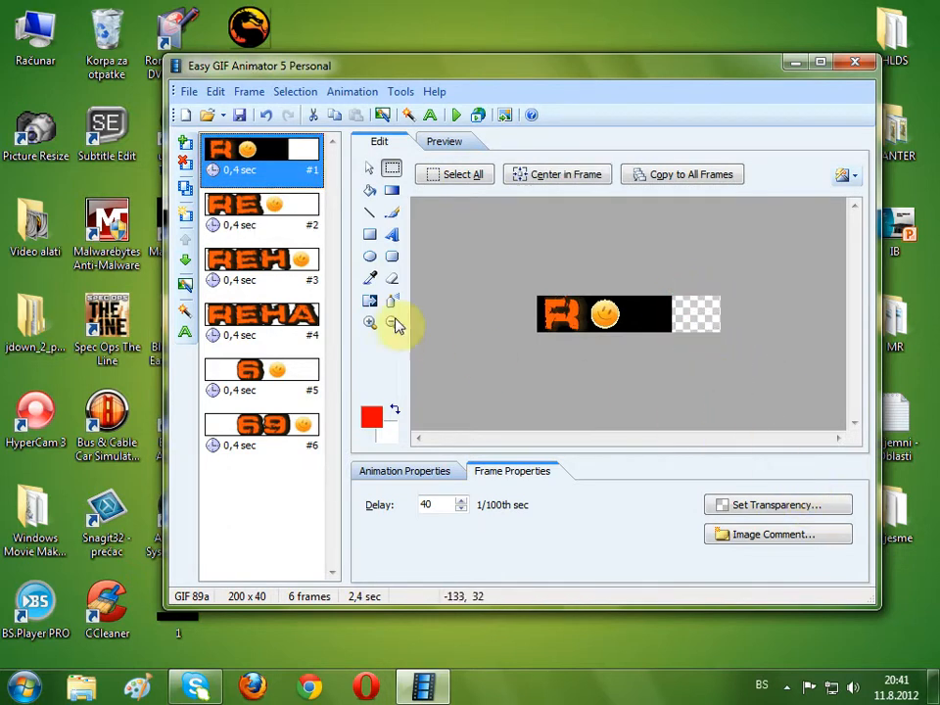
pyautogui.click(369, 190)
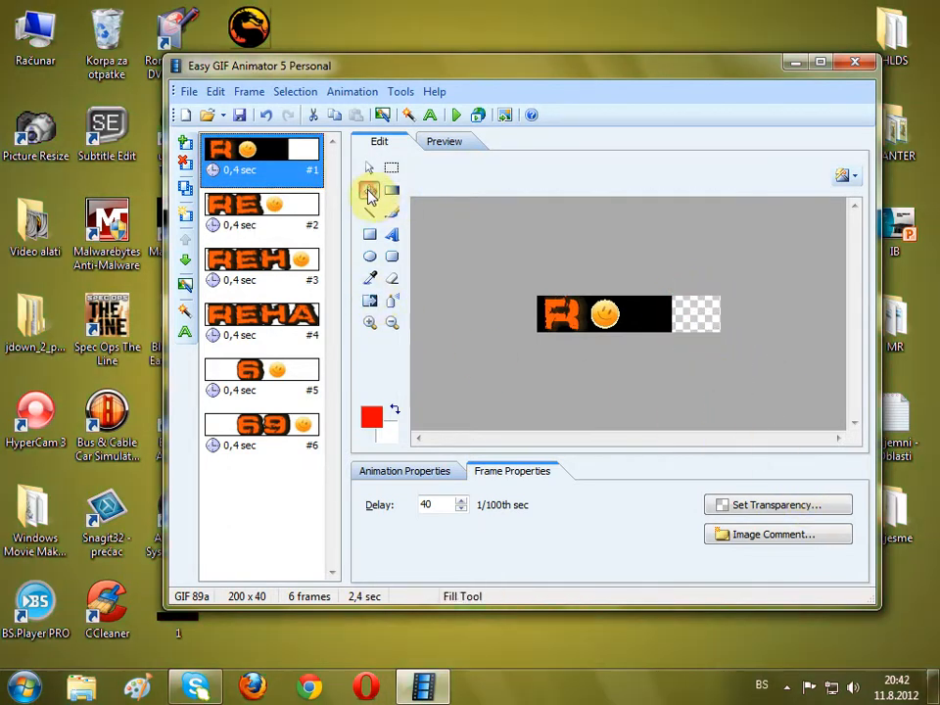
pyautogui.click(710, 318)
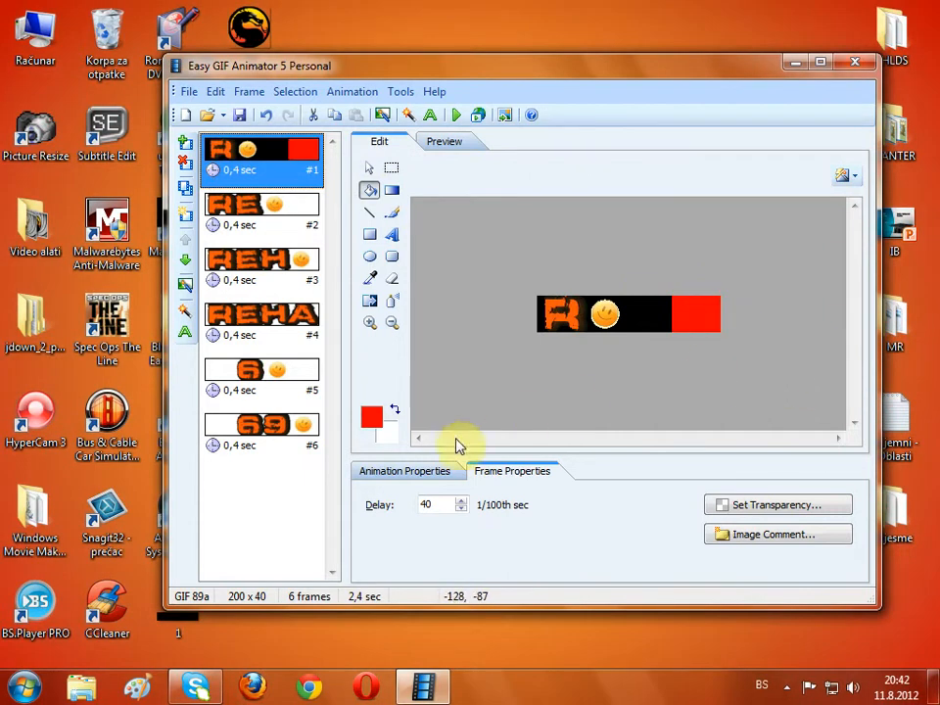
# Move the black section between the smiley and the red block off frame #1 and fill the gap with light blue (128, 128, 255).
pyautogui.click(373, 419)
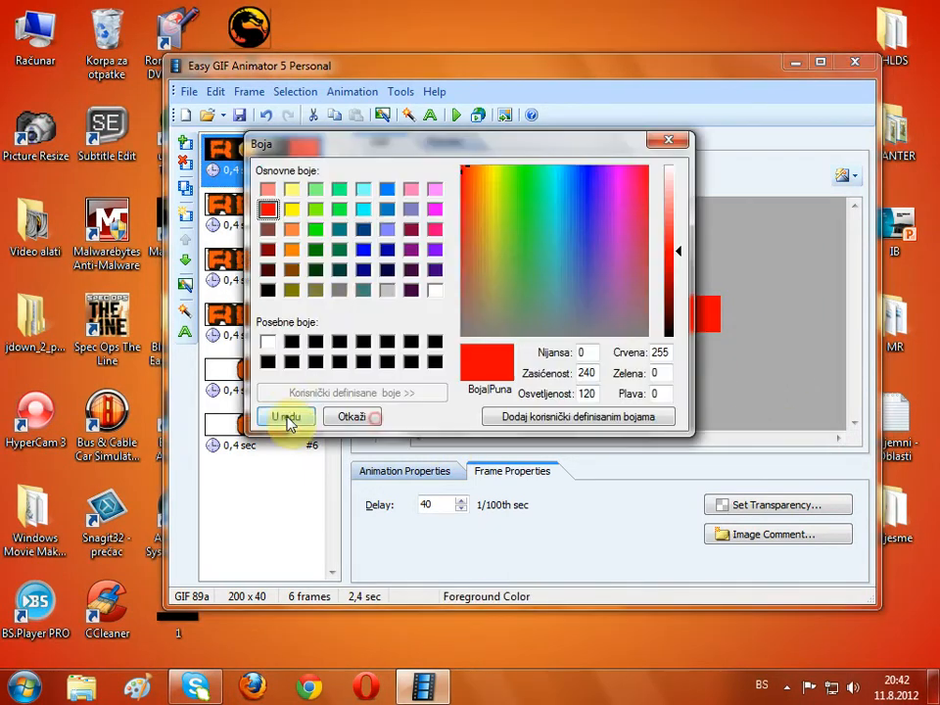
pyautogui.click(384, 230)
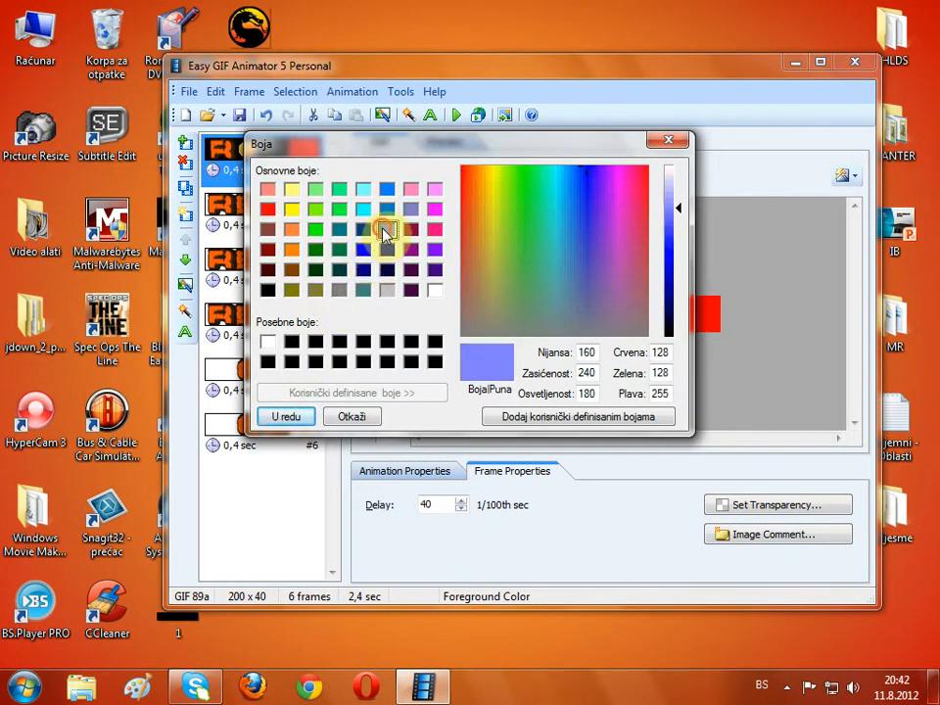
pyautogui.click(285, 418)
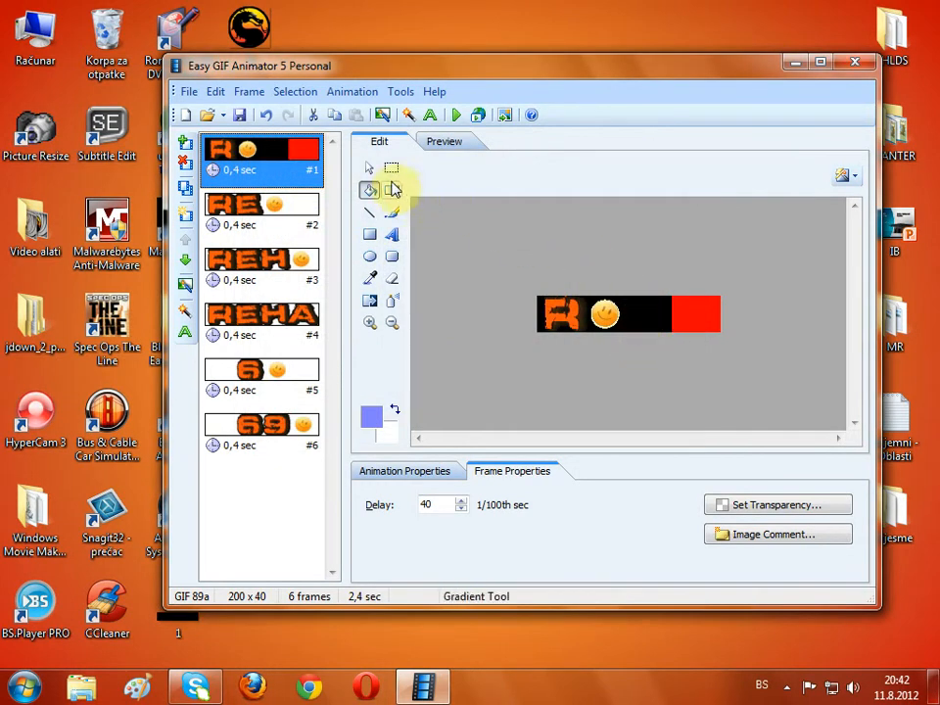
pyautogui.click(392, 175)
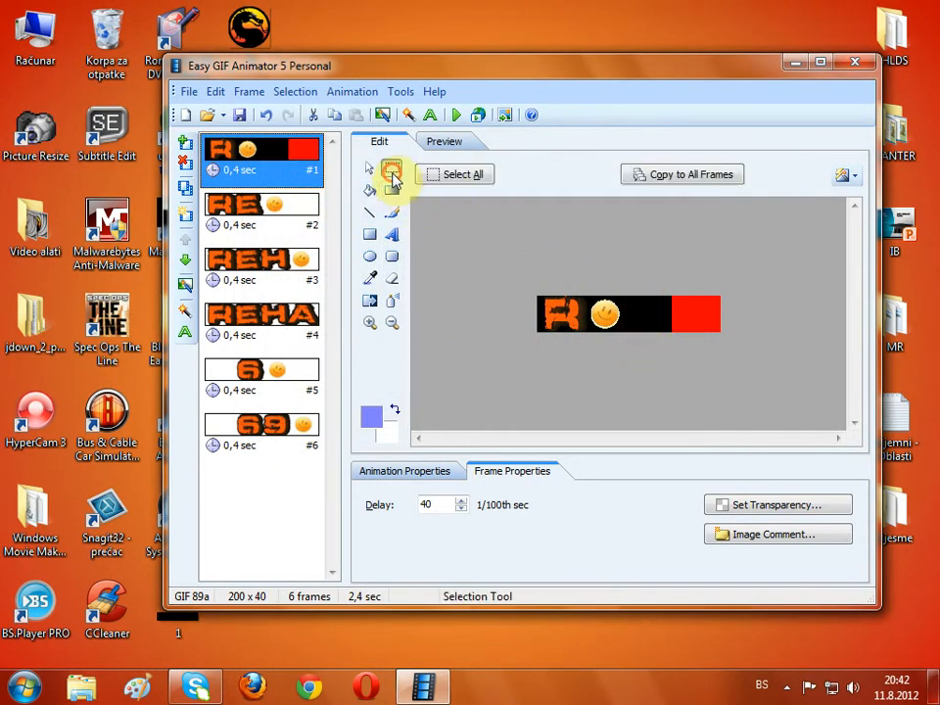
pyautogui.click(629, 299)
pyautogui.moveTo(629, 299)
pyautogui.mouseDown()
pyautogui.moveTo(655, 331)
pyautogui.moveTo(875, 386)
pyautogui.mouseUp()
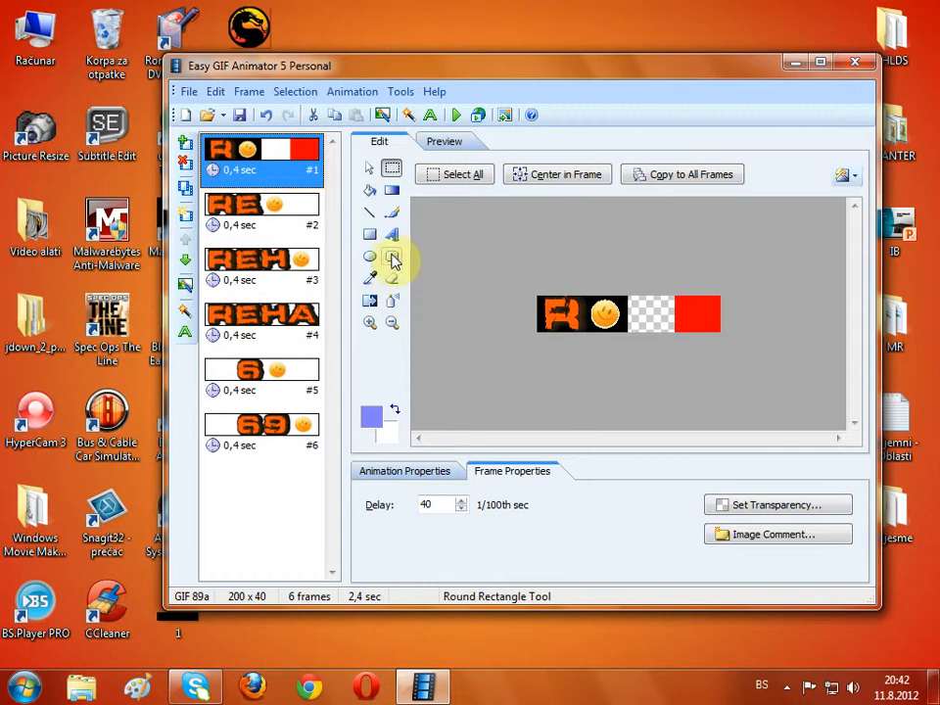
pyautogui.click(369, 190)
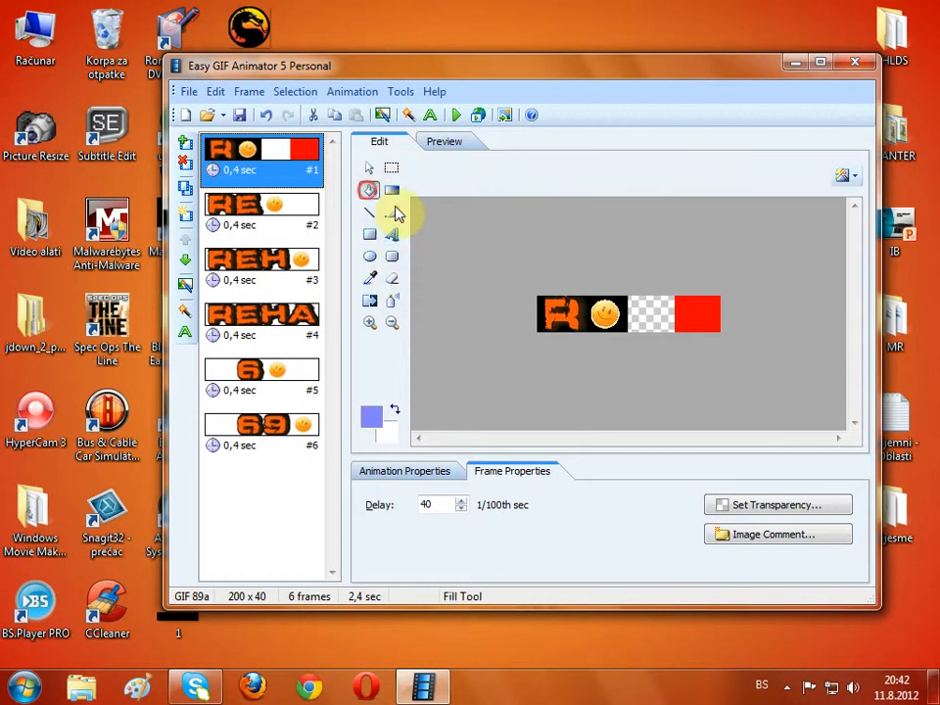
pyautogui.click(654, 313)
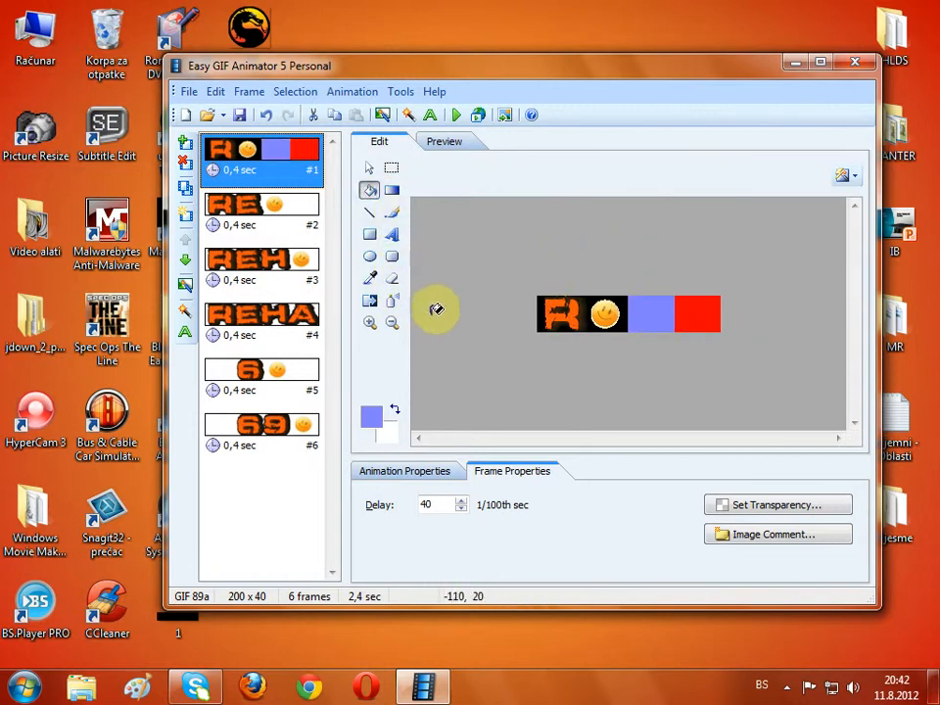
# Play the whole animation in the preview to check the recolored frame #1.
pyautogui.click(439, 142)
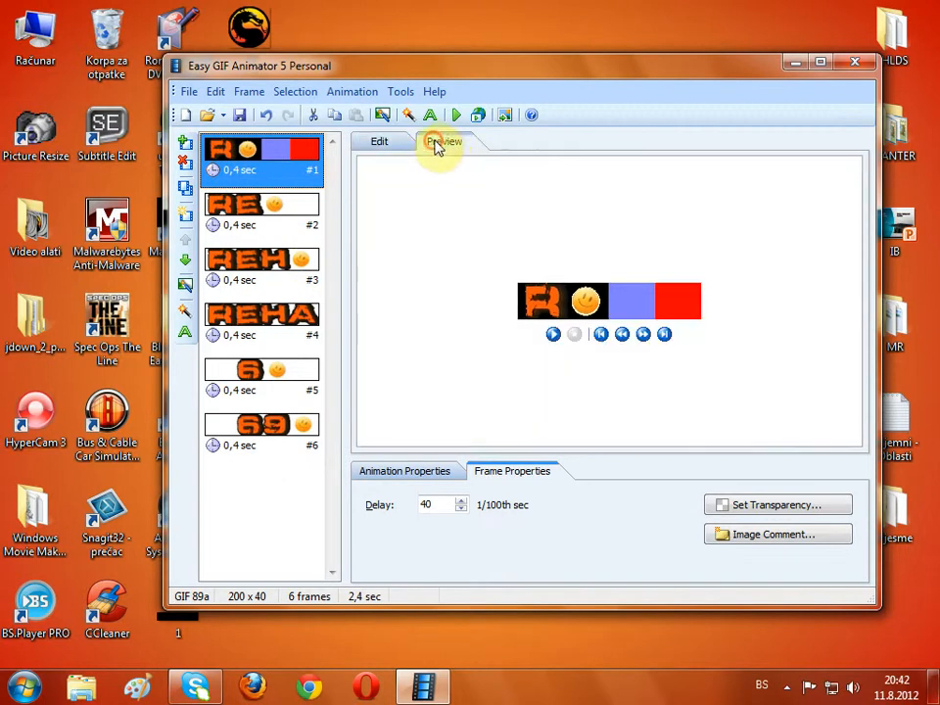
pyautogui.click(454, 116)
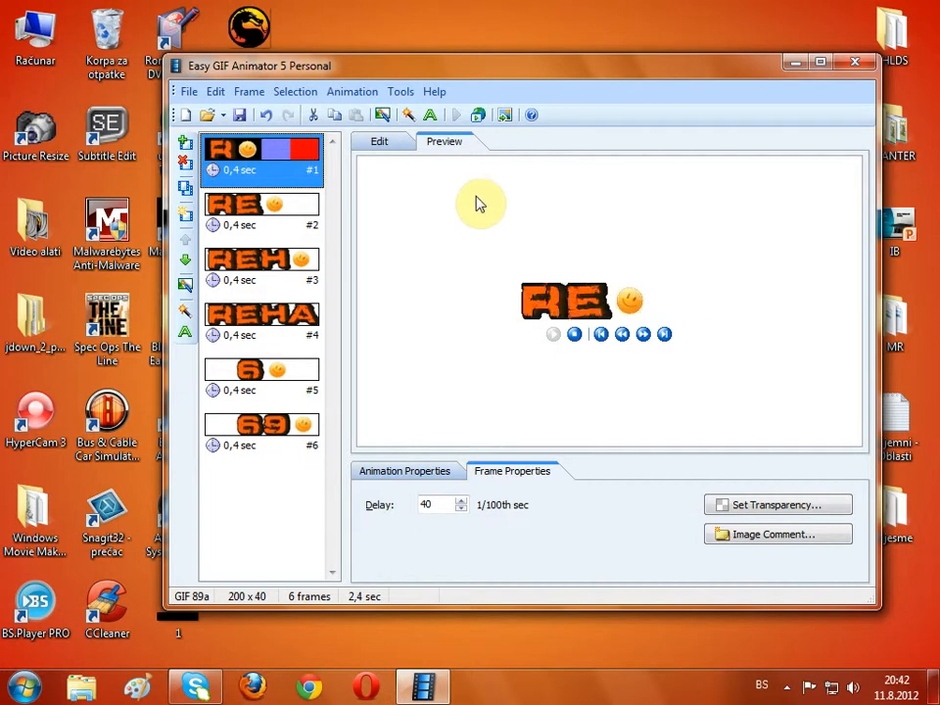
# Return to editing and move frame #1 down through the frame list to the last position.
pyautogui.click(381, 143)
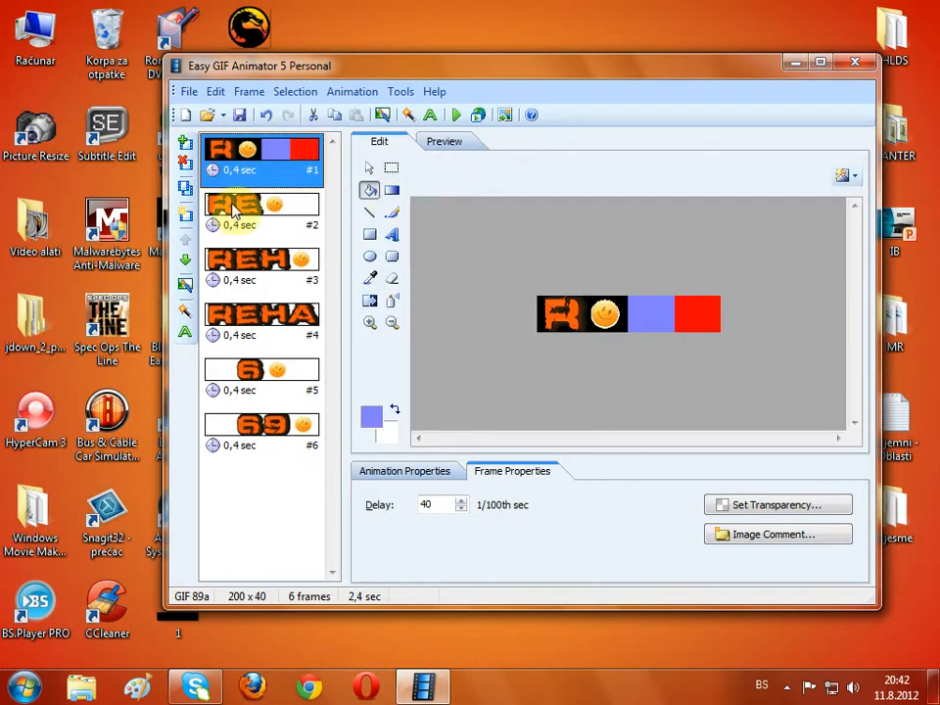
pyautogui.click(185, 259)
pyautogui.click(187, 260)
pyautogui.click(187, 261)
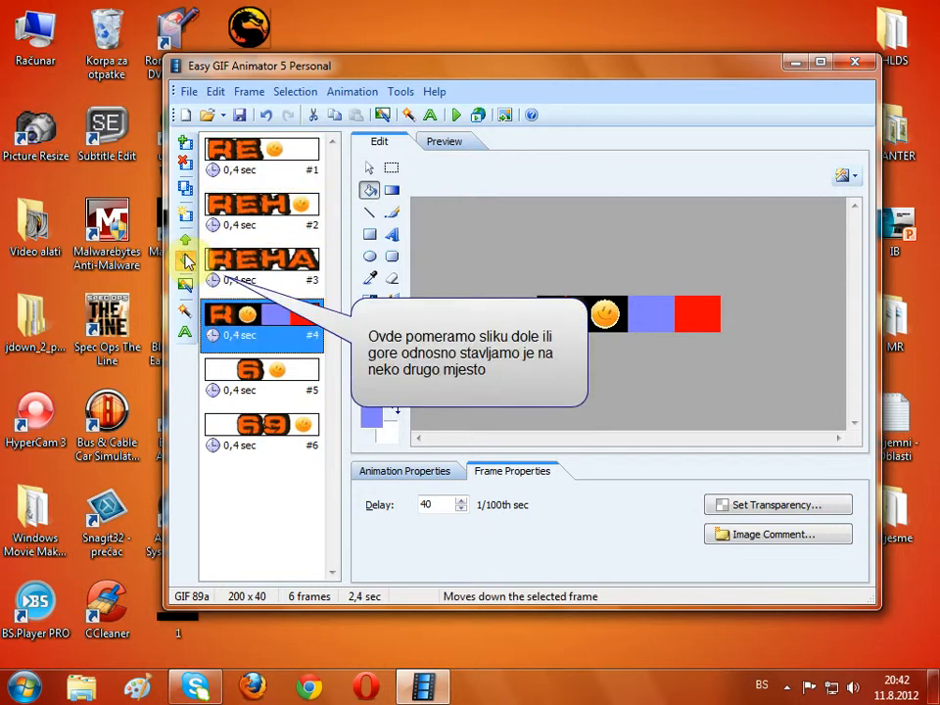
pyautogui.click(187, 261)
pyautogui.click(187, 260)
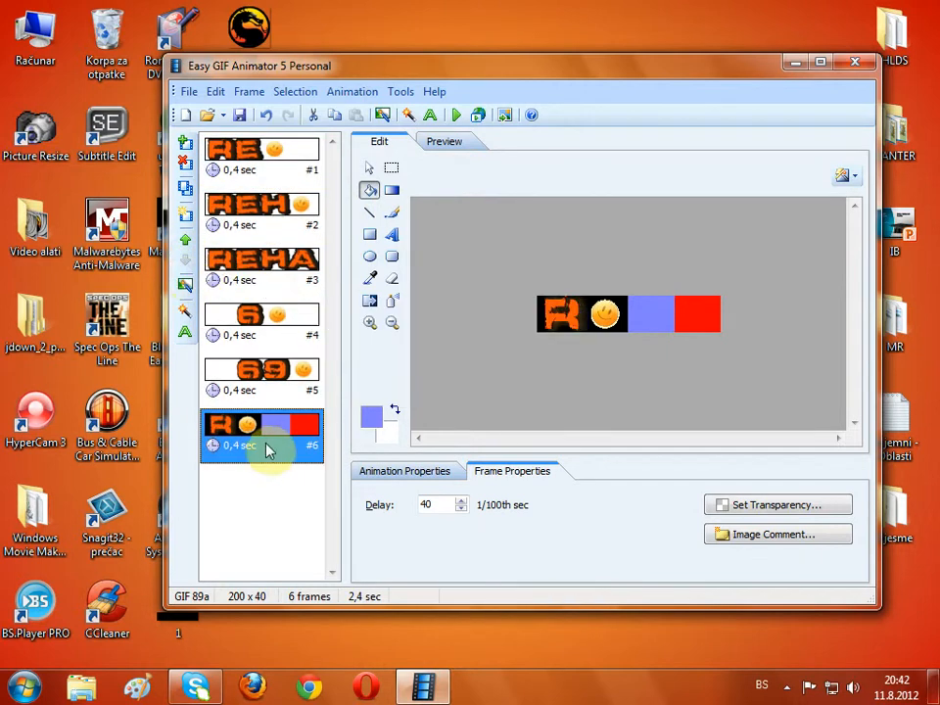
# Move the recolored frame back up to the first position in the frame list.
pyautogui.click(185, 241)
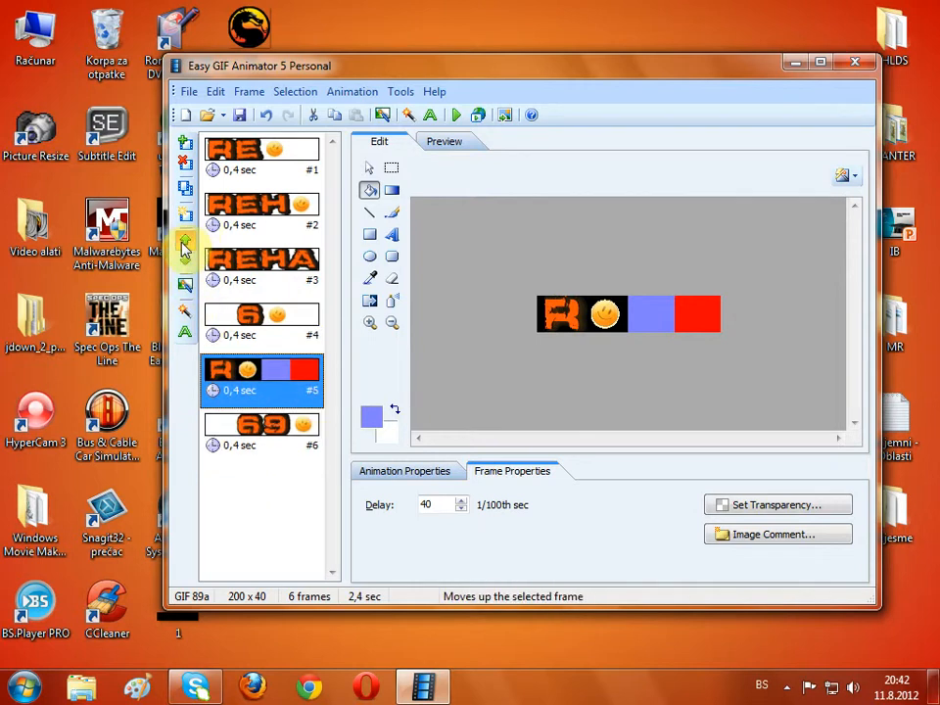
pyautogui.click(185, 240)
pyautogui.click(185, 241)
pyautogui.click(185, 240)
pyautogui.click(185, 241)
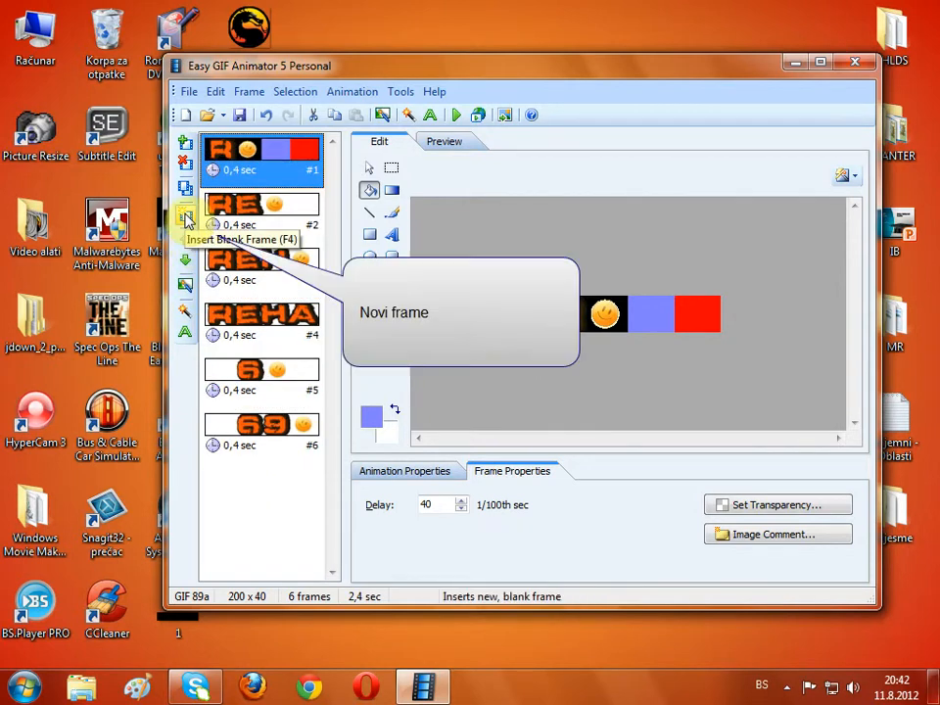
# Insert a blank frame after frame #1 and delete it, and likewise duplicate frame #1 and delete the copy.
pyautogui.click(186, 217)
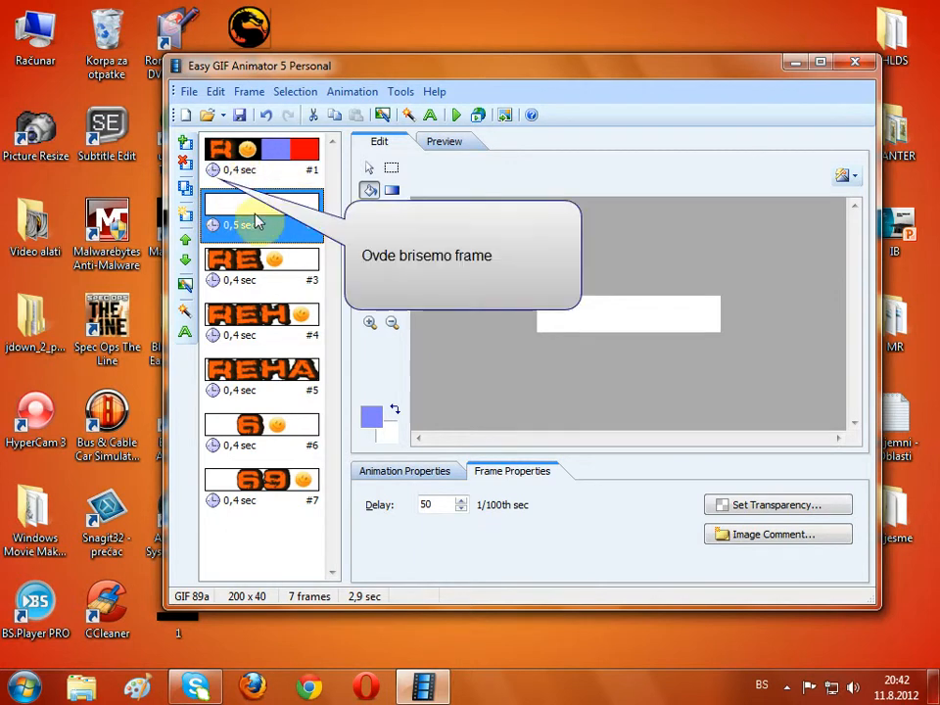
pyautogui.click(186, 161)
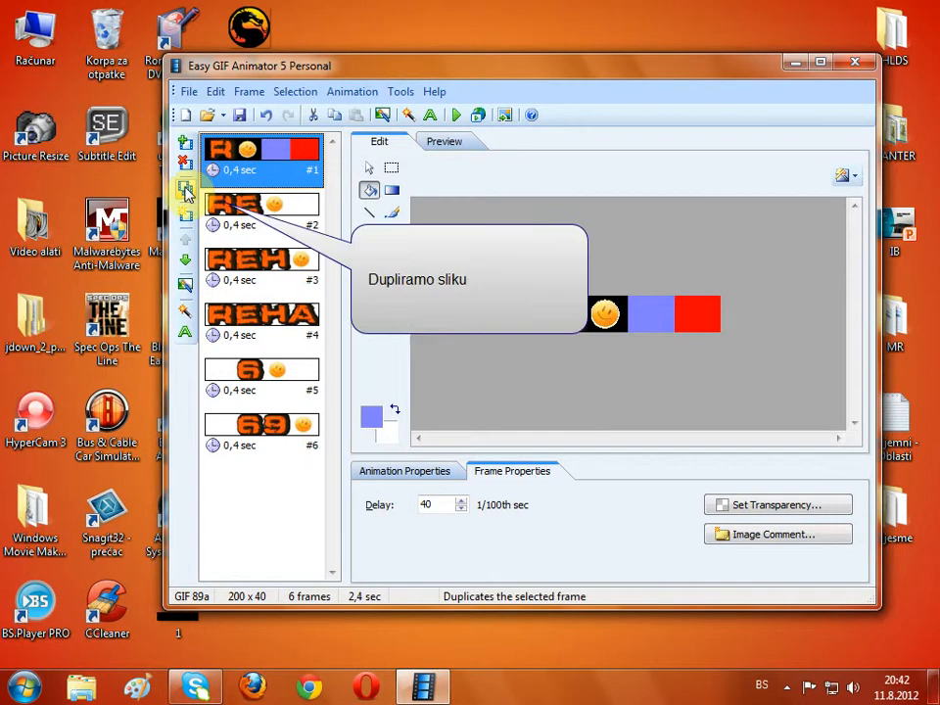
pyautogui.click(184, 190)
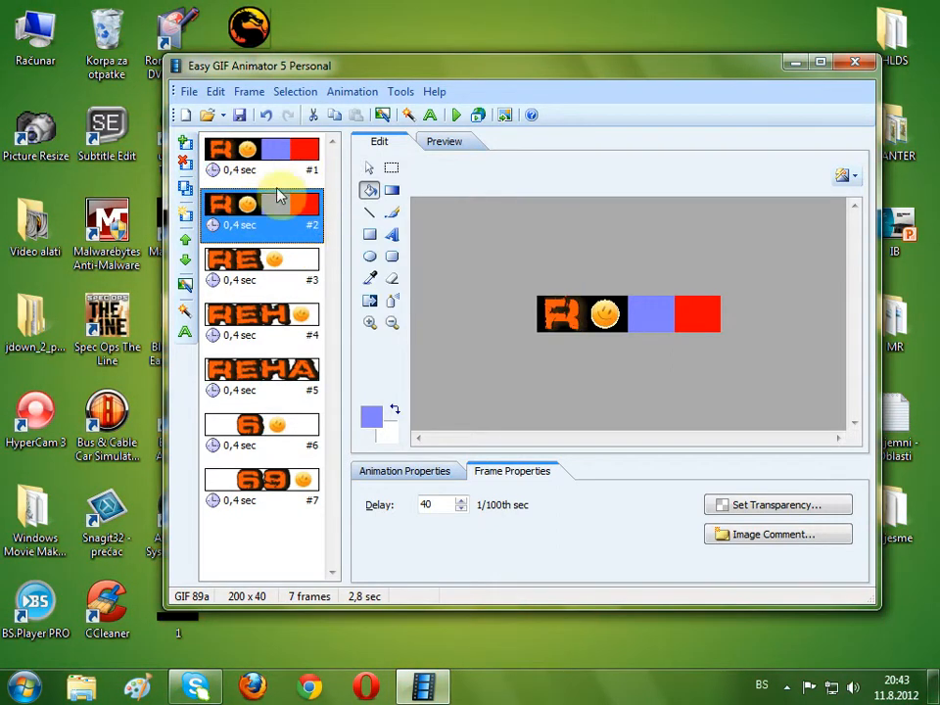
pyautogui.click(184, 165)
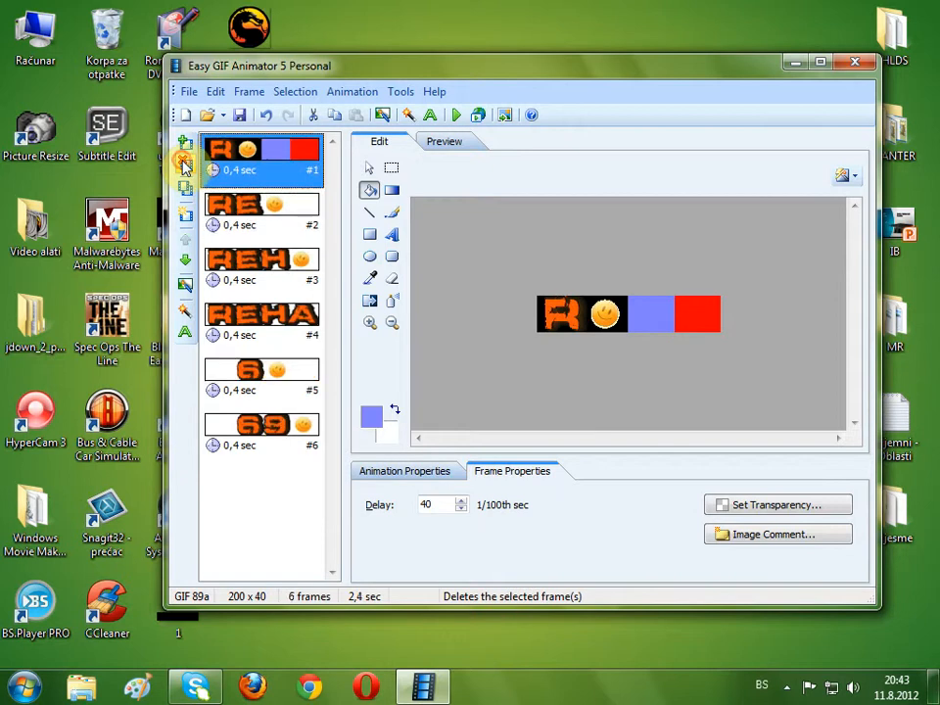
# Open frame #1 in the external picture editor, pick the right arrow shape, and return to the animation accepting the frame.
pyautogui.click(277, 165)
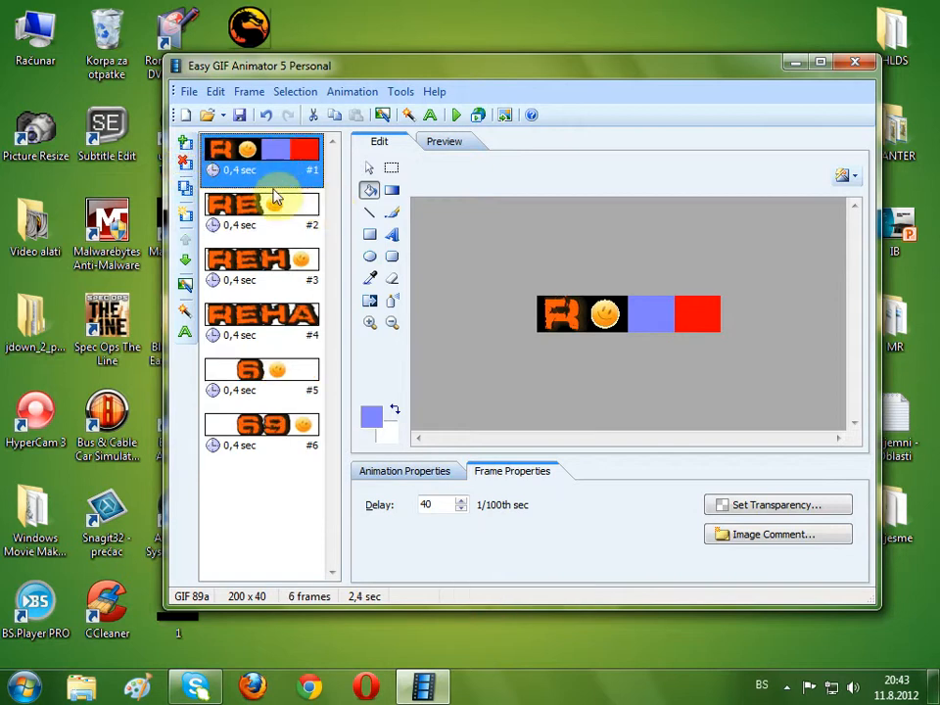
pyautogui.click(185, 288)
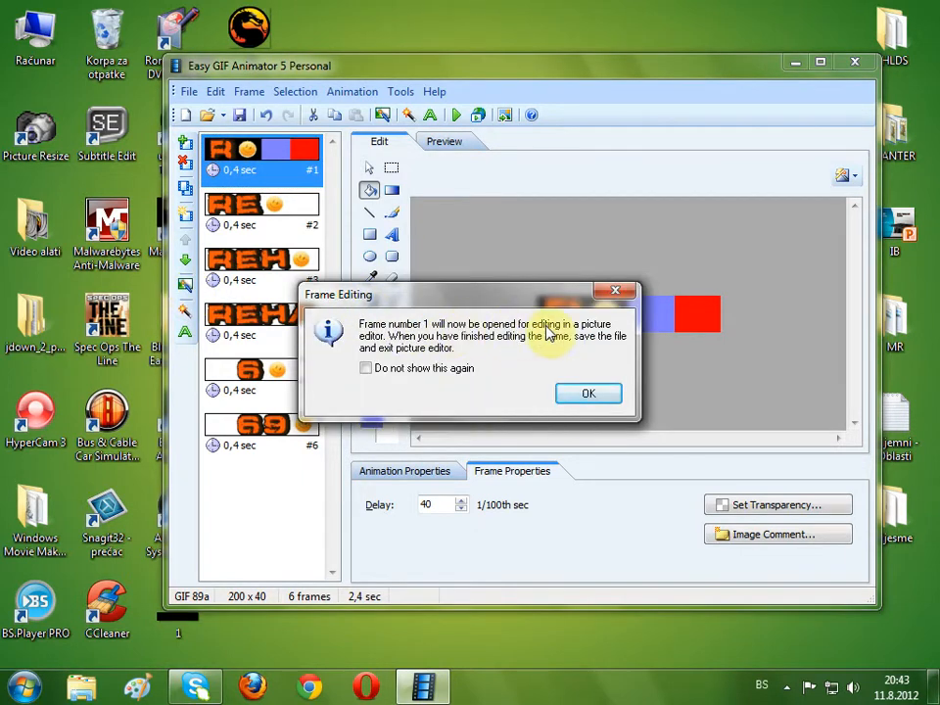
pyautogui.click(593, 393)
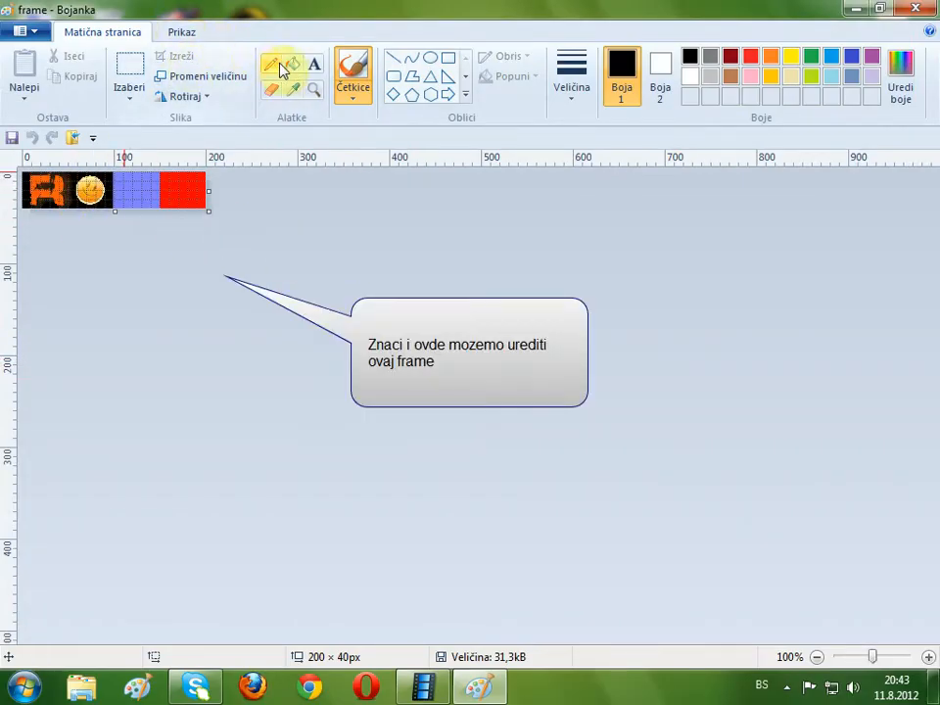
pyautogui.click(451, 96)
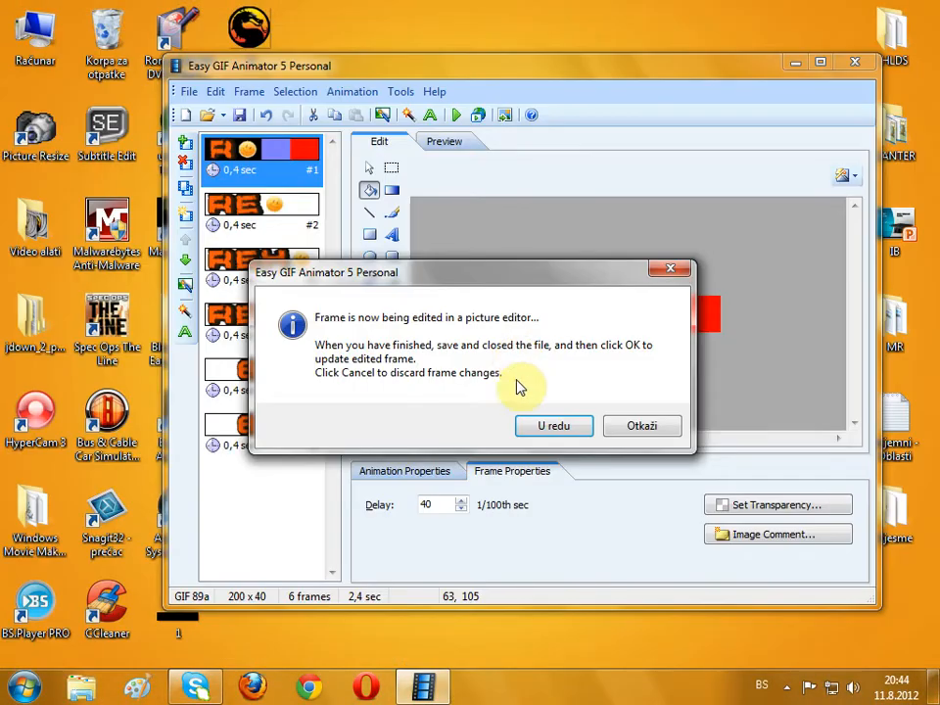
pyautogui.click(547, 430)
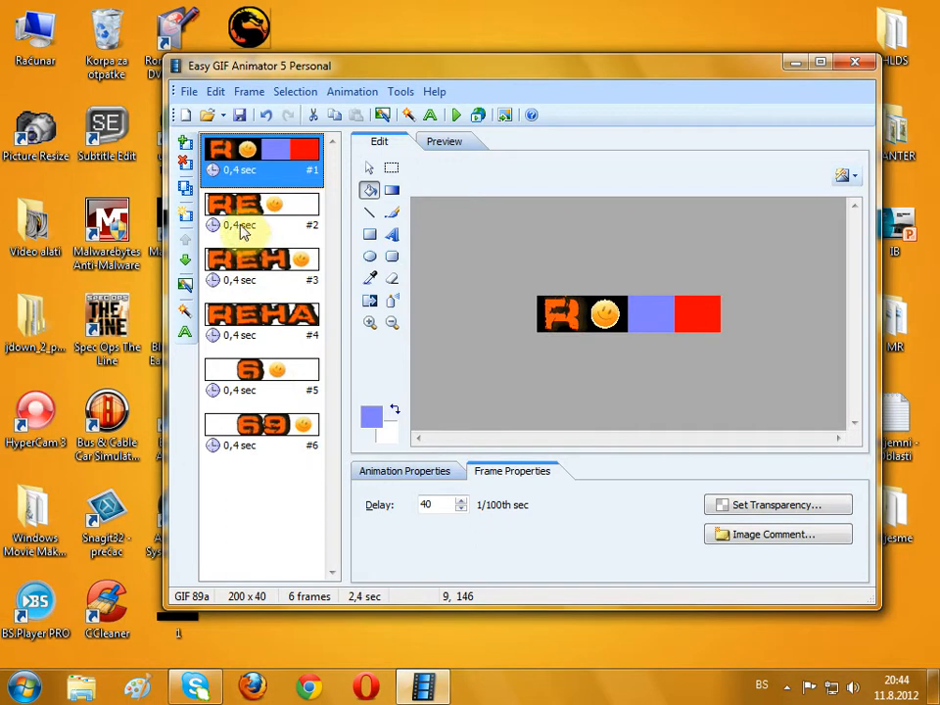
# Open the transition effect settings for frame #1 and preview the Slide Corners, Zoom, Zoom and Rotate, and Rotate effects.
pyautogui.click(185, 315)
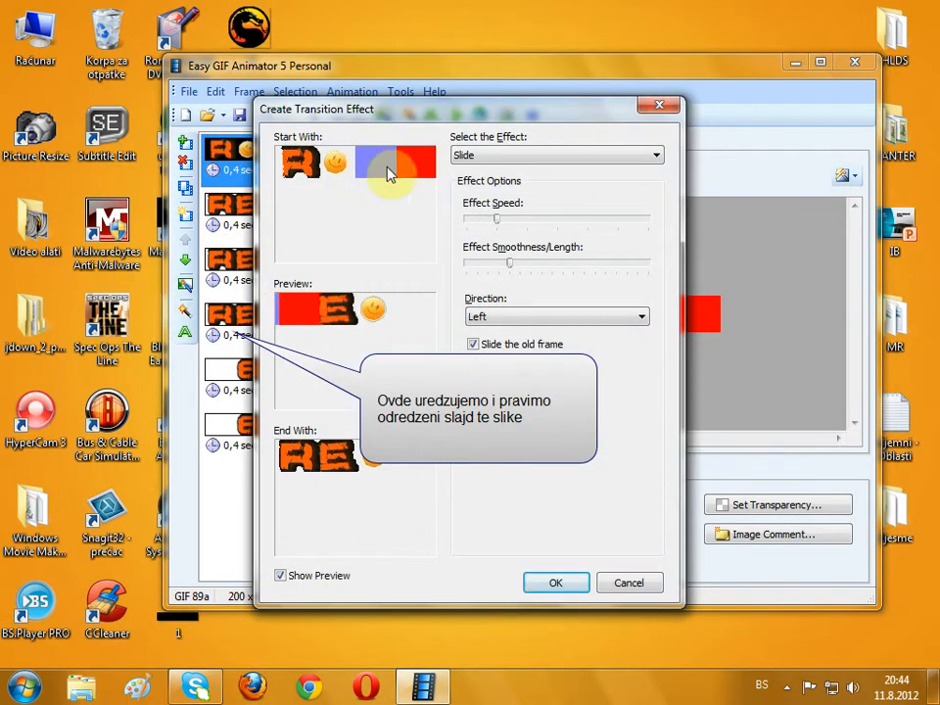
pyautogui.click(656, 156)
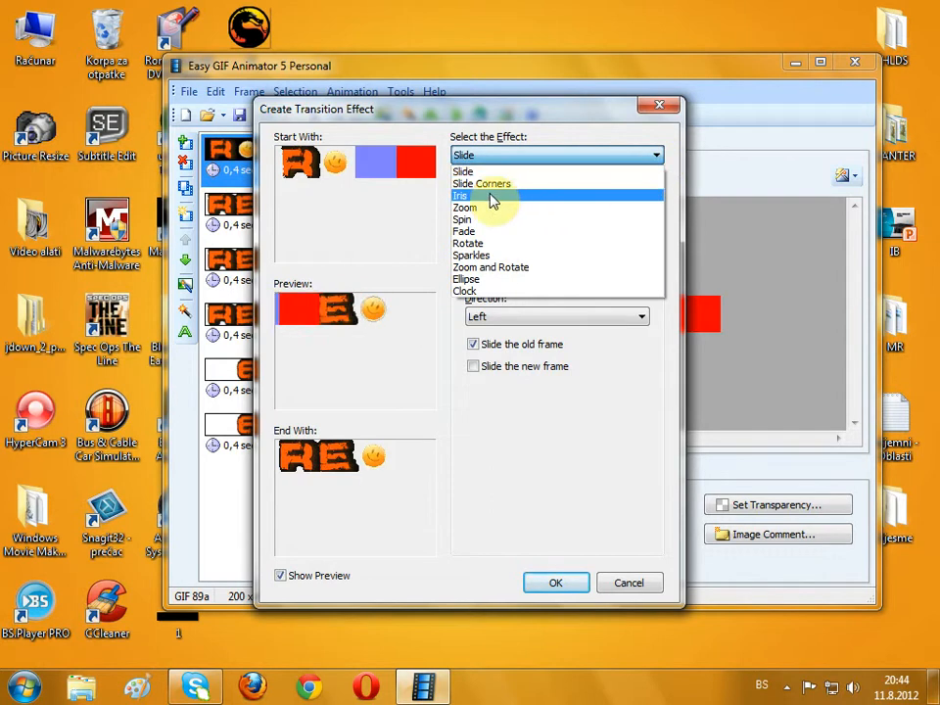
pyautogui.click(472, 183)
pyautogui.click(509, 157)
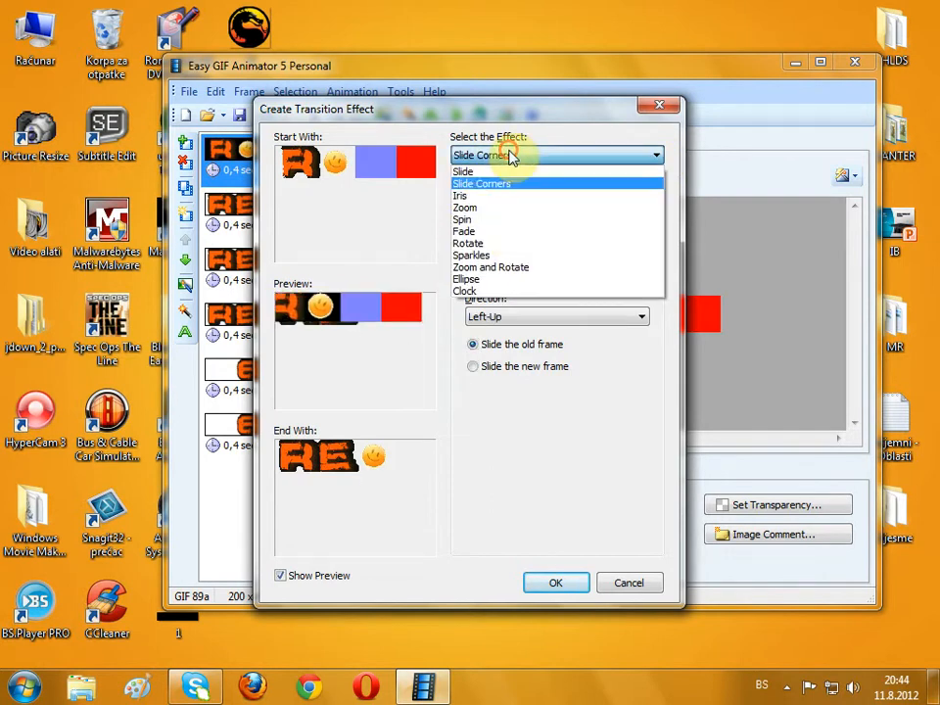
pyautogui.click(484, 209)
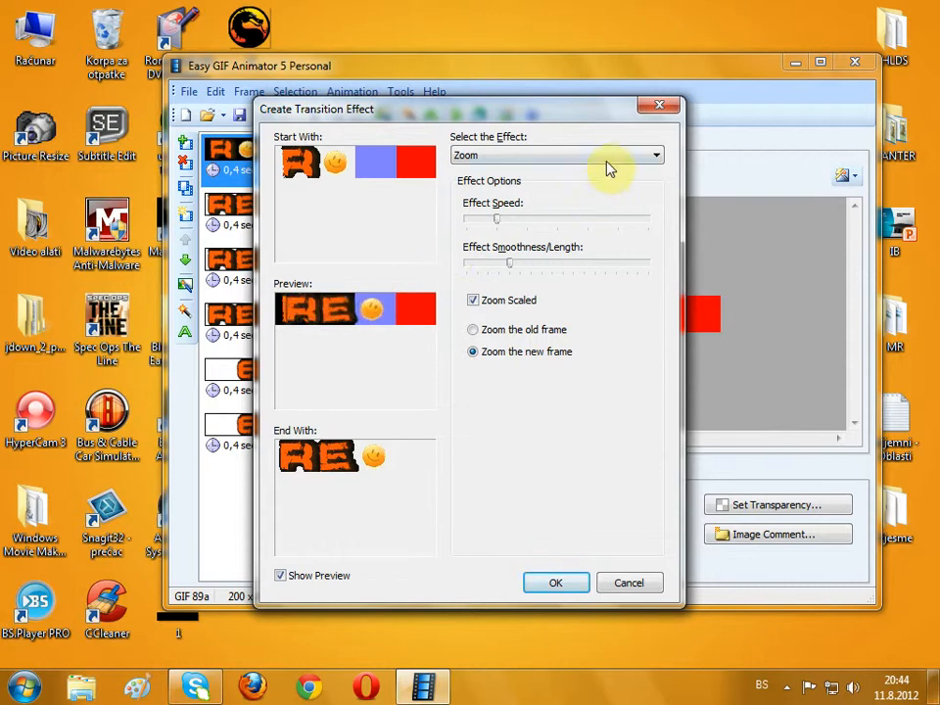
pyautogui.click(605, 158)
pyautogui.click(481, 266)
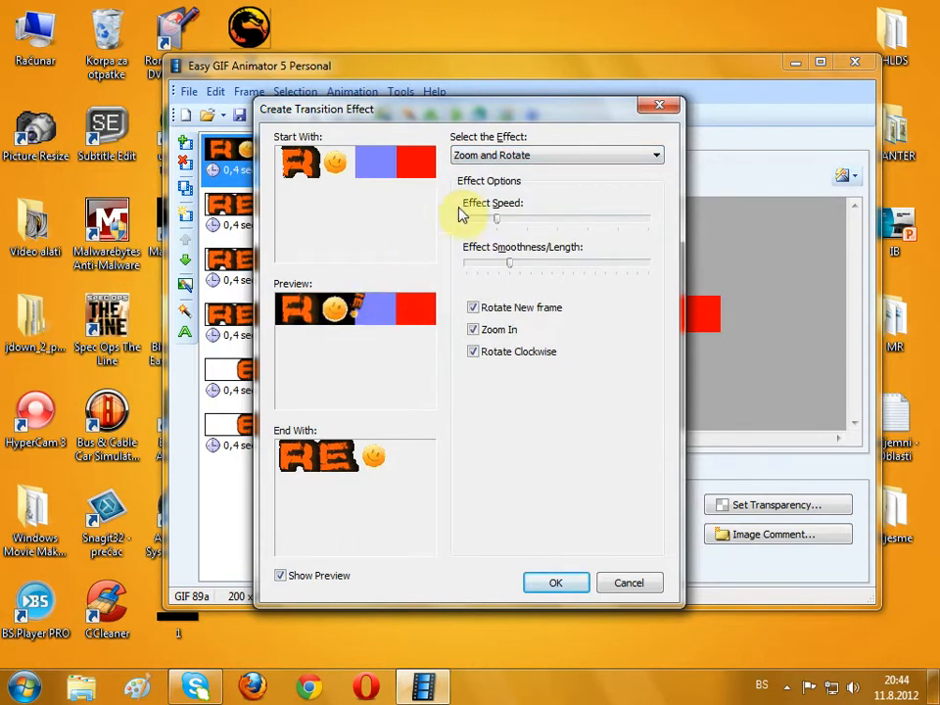
pyautogui.click(554, 158)
pyautogui.click(489, 268)
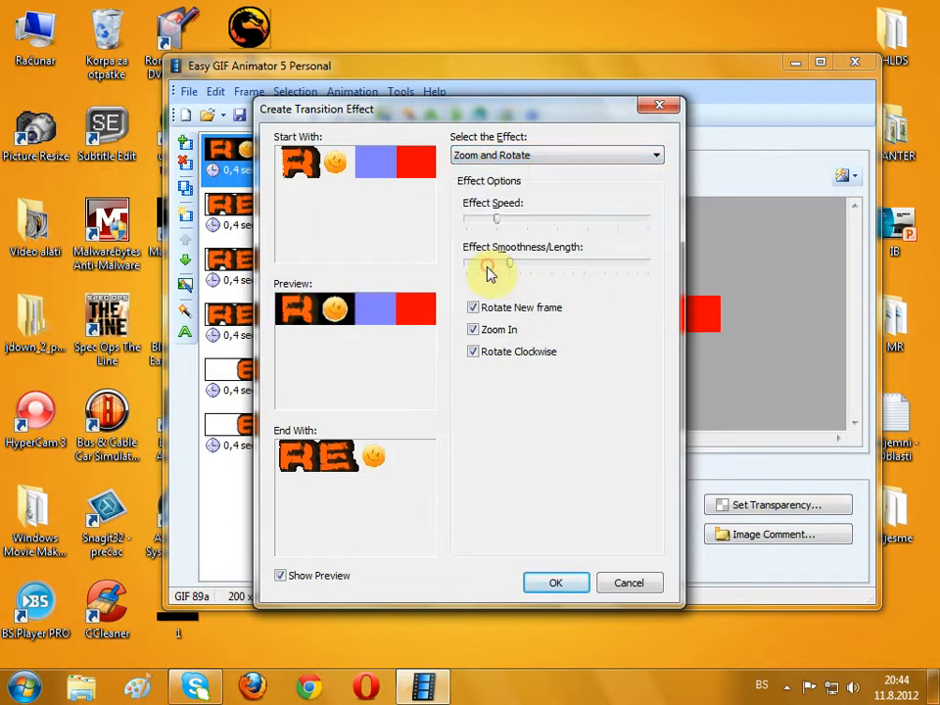
pyautogui.click(549, 157)
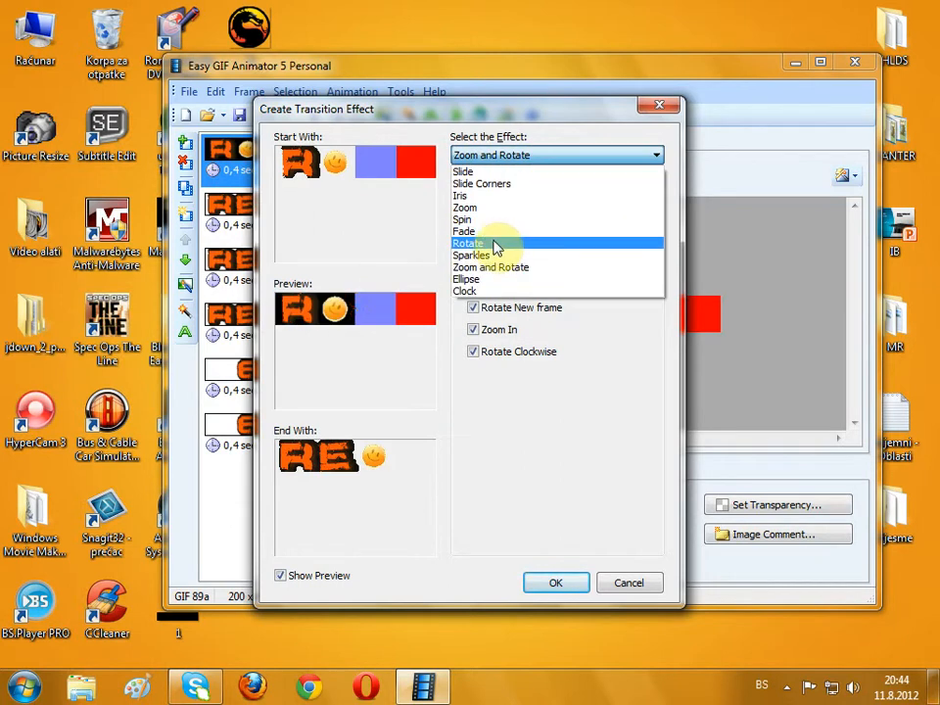
pyautogui.click(509, 246)
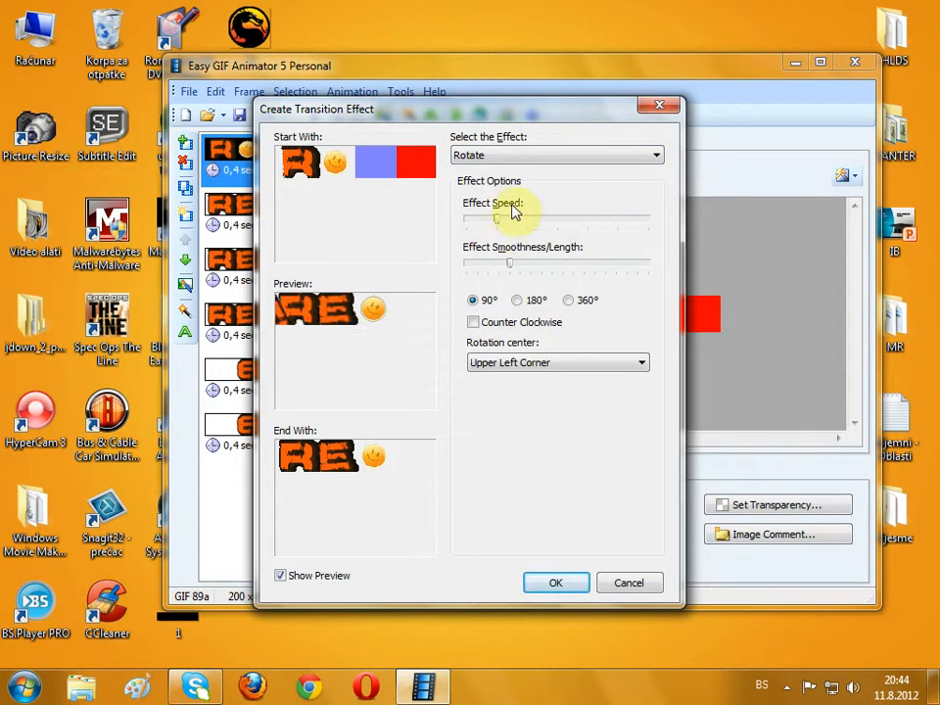
# Choose the Spin effect for the transition after frame #1 and increase its smoothness/length.
pyautogui.click(525, 155)
pyautogui.click(480, 220)
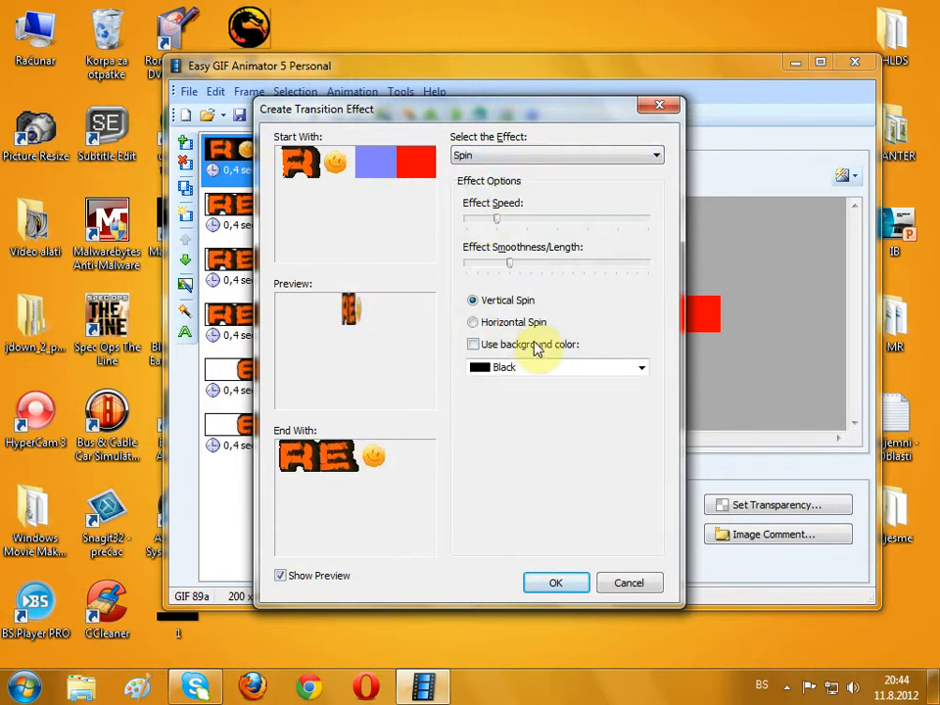
pyautogui.click(537, 265)
pyautogui.click(547, 265)
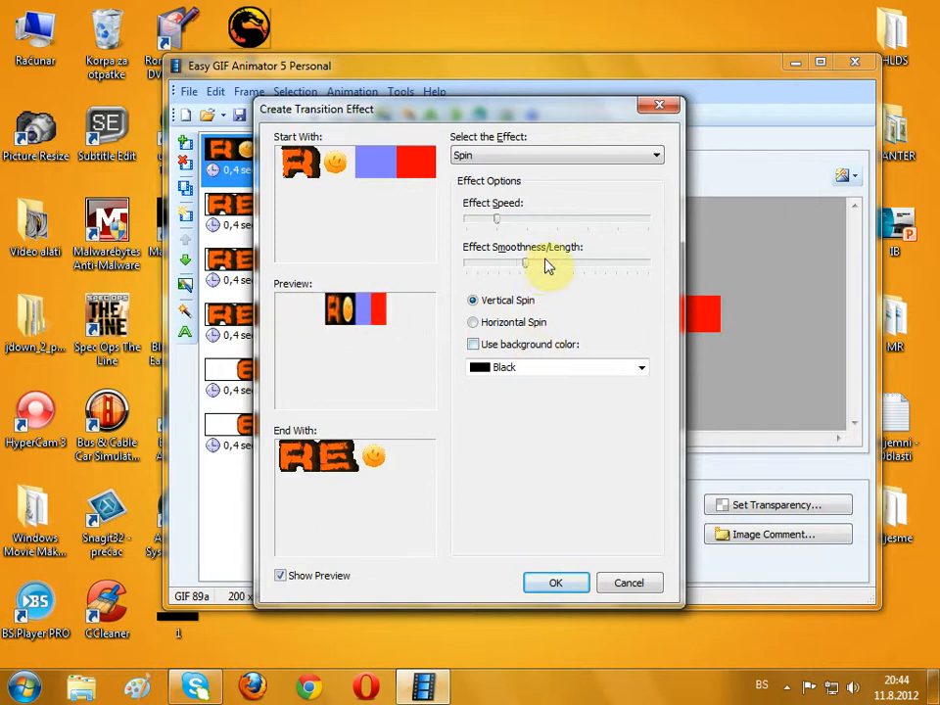
pyautogui.click(557, 264)
pyautogui.click(581, 264)
pyautogui.click(605, 264)
pyautogui.click(631, 263)
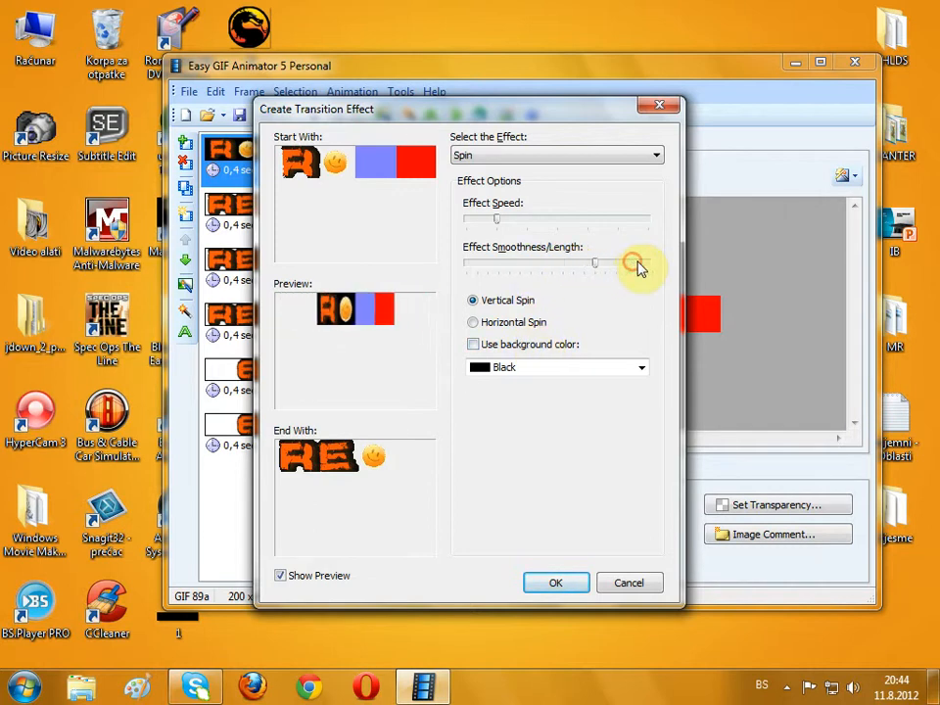
pyautogui.click(639, 264)
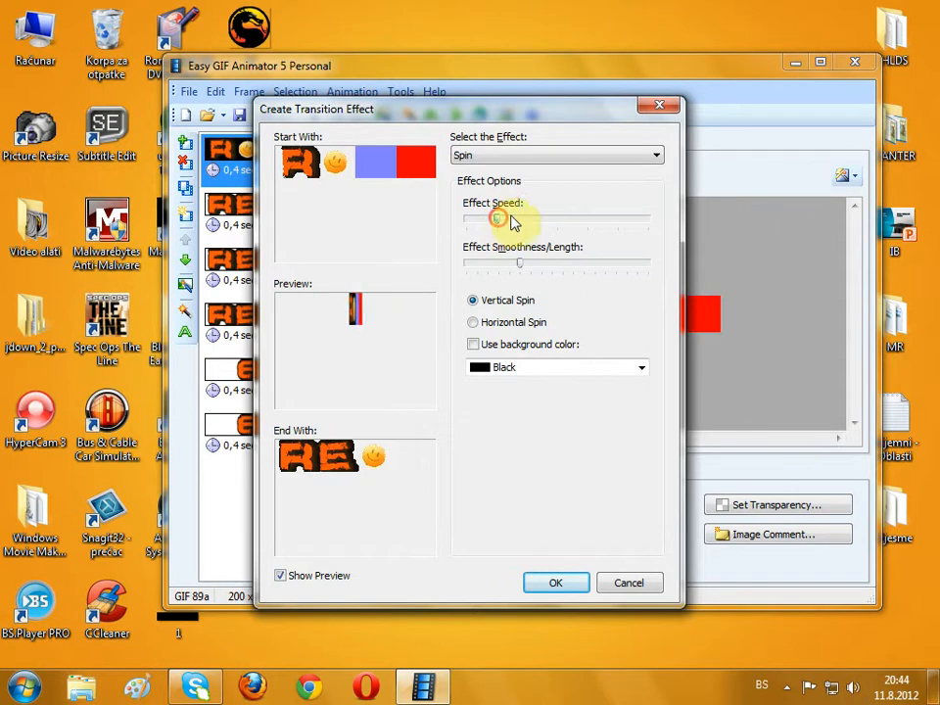
# Try a higher effect speed, set it back, and create the vertical Spin transition between frames #1 and #2.
pyautogui.moveTo(510, 217); pyautogui.dragTo(553, 222)
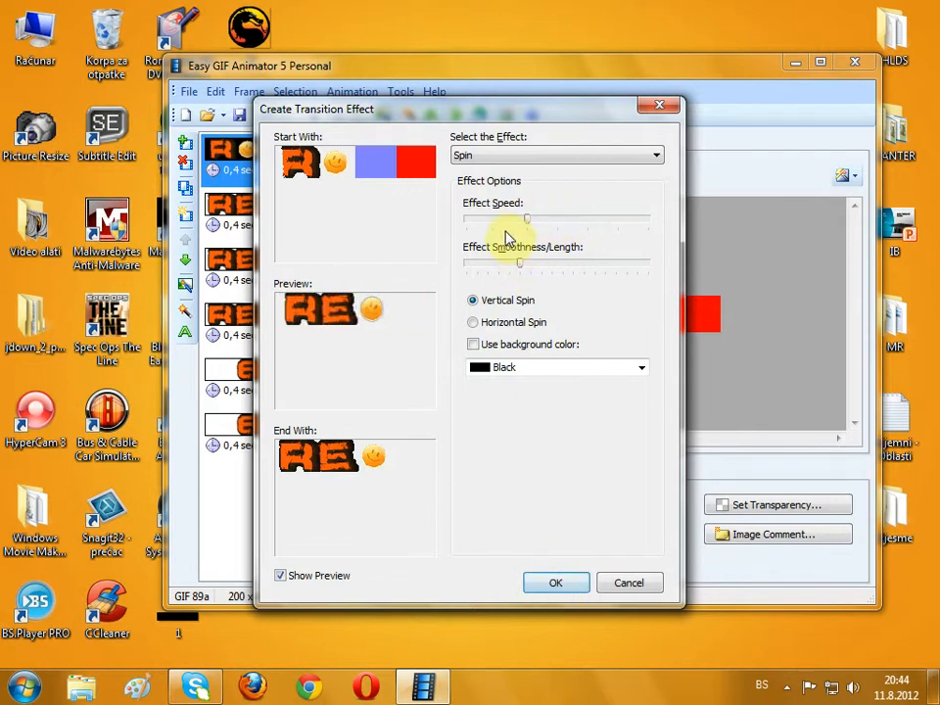
pyautogui.moveTo(526, 218); pyautogui.dragTo(500, 222)
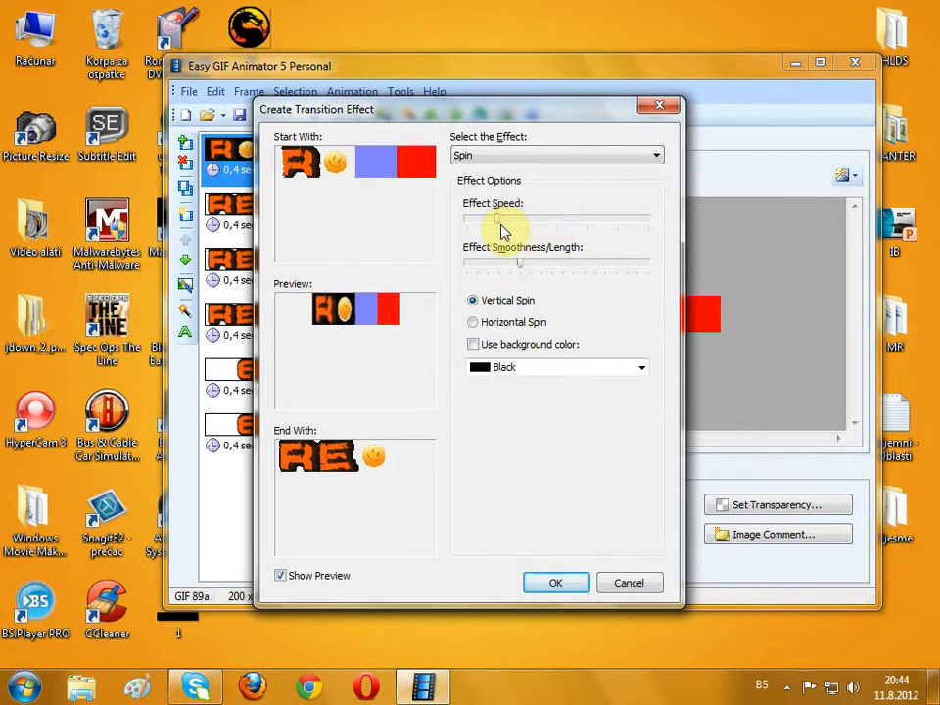
pyautogui.click(546, 584)
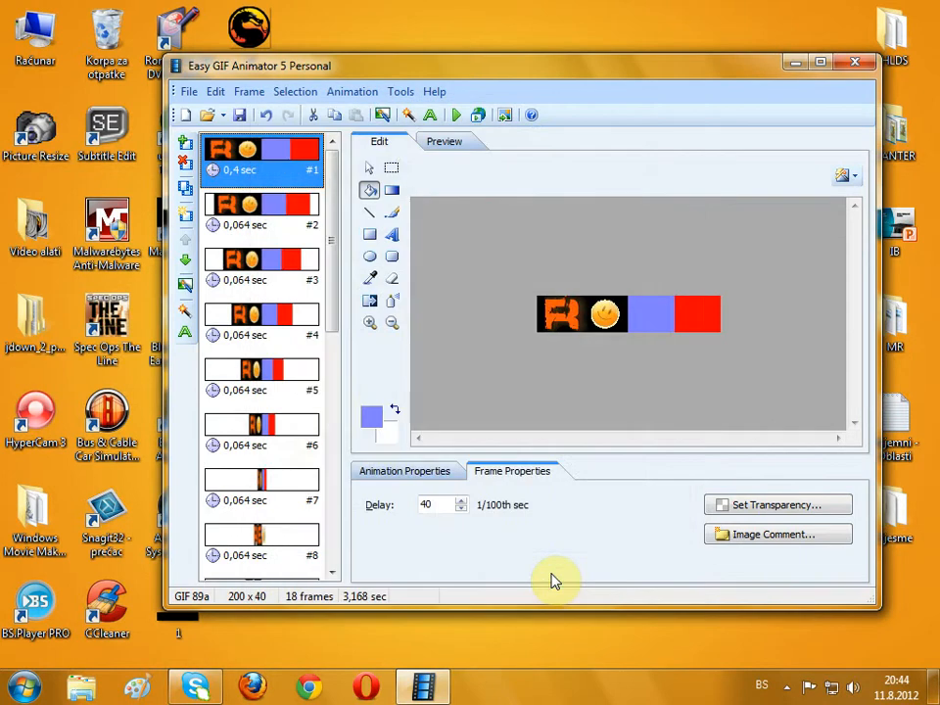
# Look through the whole frame list to examine the frames added by the Spin transition.
pyautogui.scroll(-6, 287, 489)
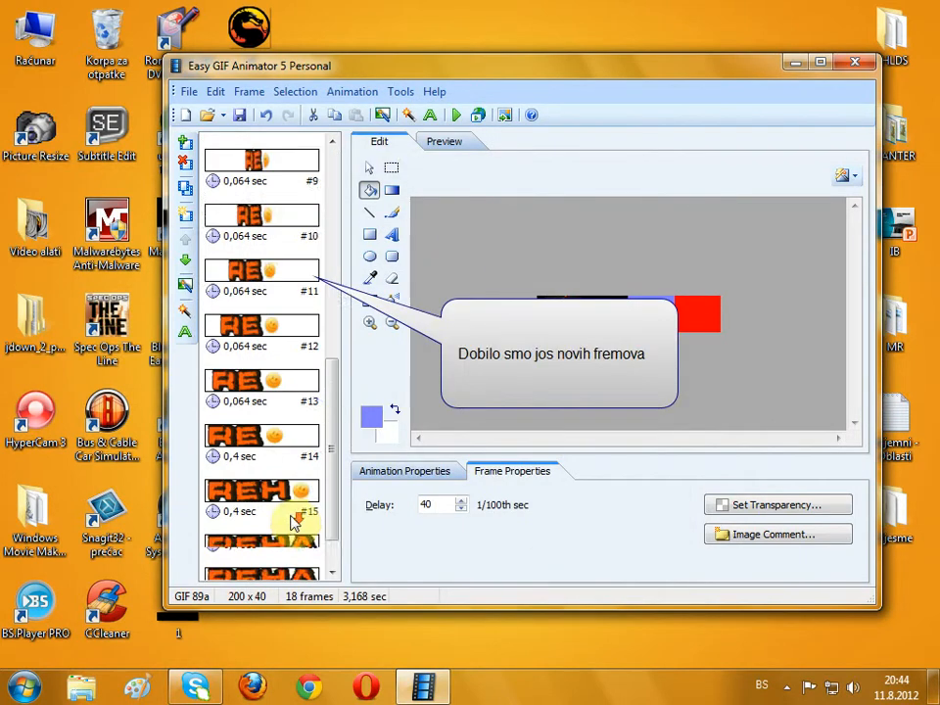
pyautogui.scroll(6, 299, 485)
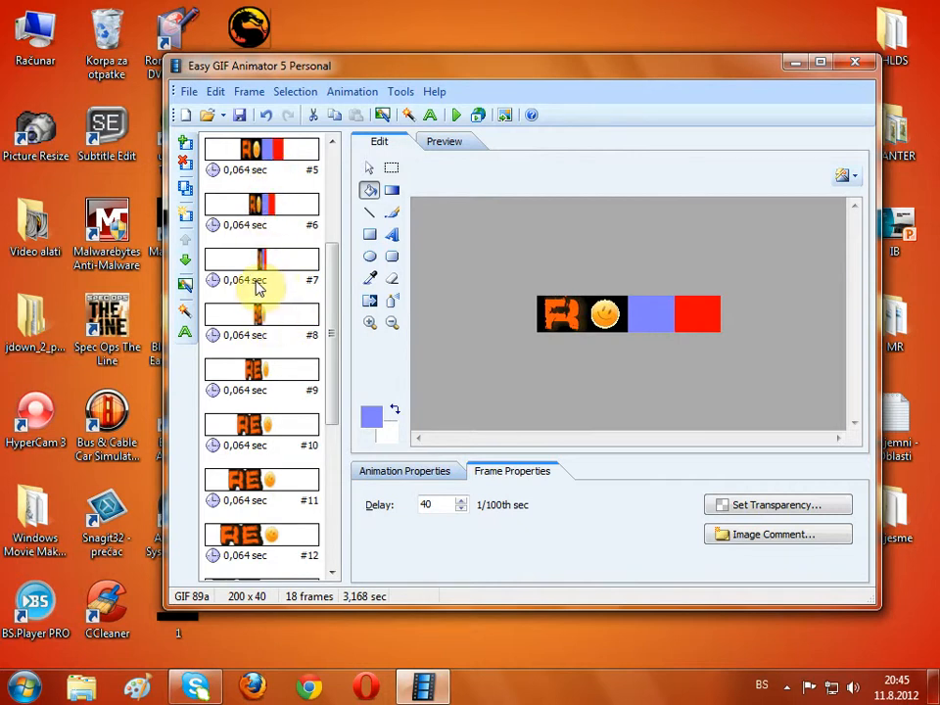
pyautogui.scroll(5, 319, 235)
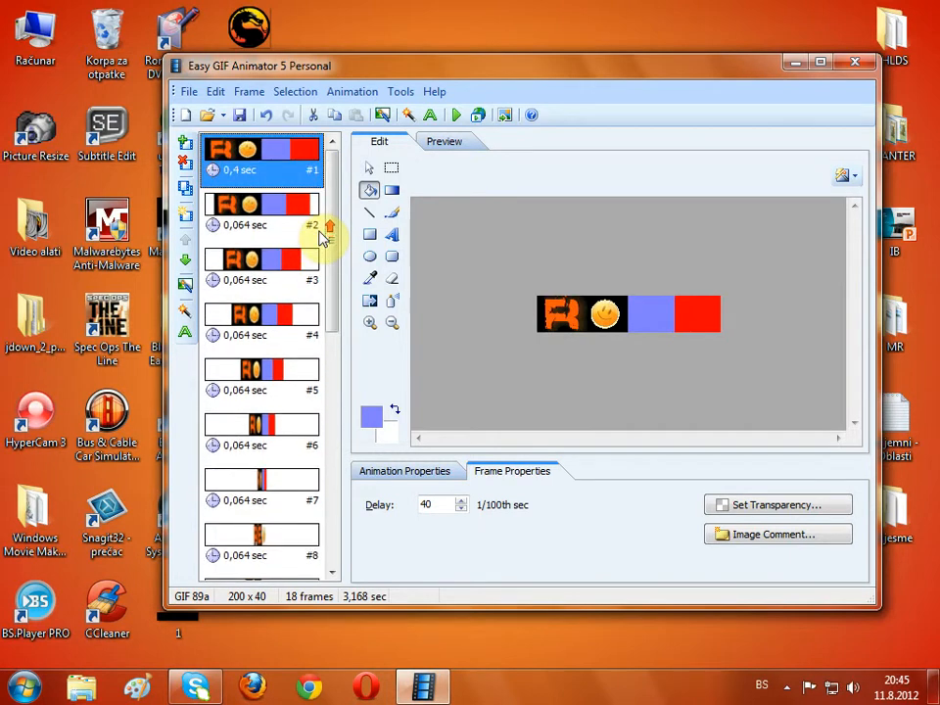
pyautogui.scroll(-7, 325, 384)
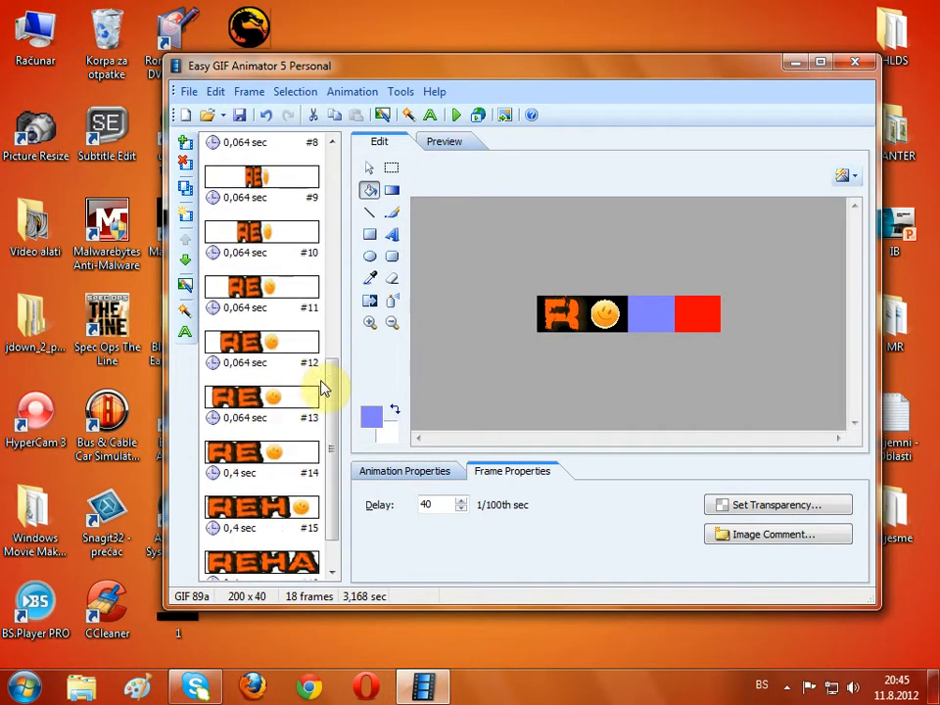
pyautogui.scroll(-2, 324, 352)
pyautogui.scroll(-1, 326, 333)
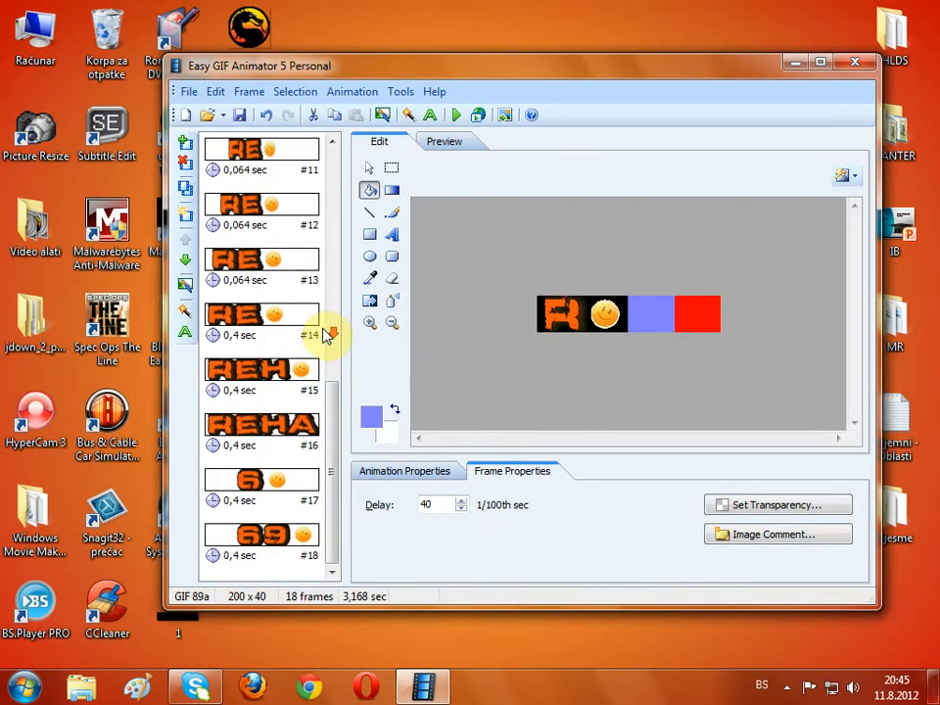
pyautogui.scroll(10, 328, 361)
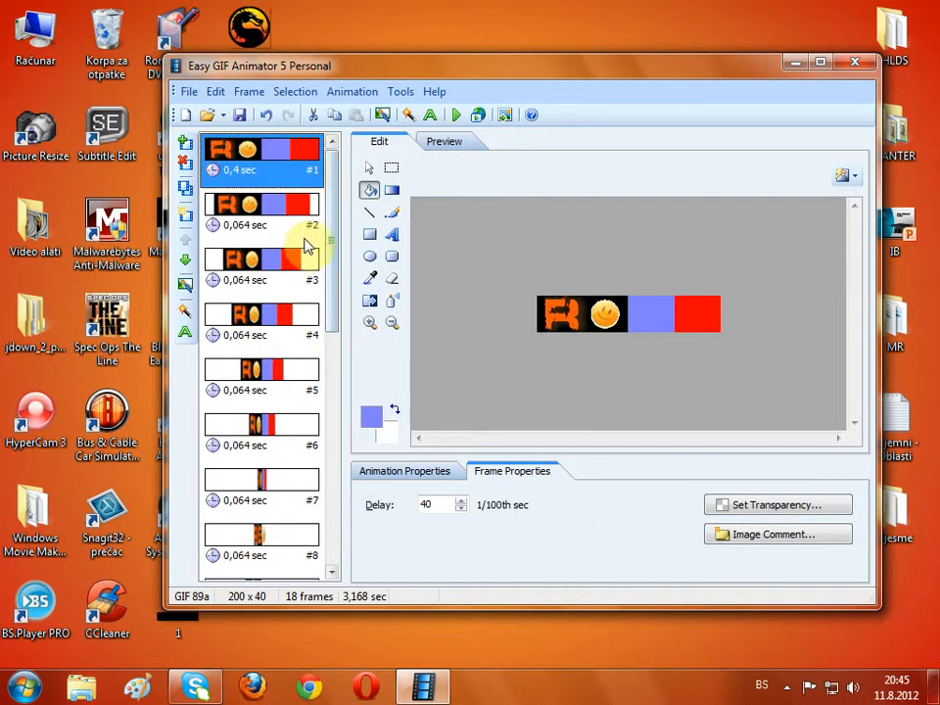
# Play the animation preview and resize the animation to 400 x 80 px with smooth resize and the aspect ratio maintained.
pyautogui.click(456, 116)
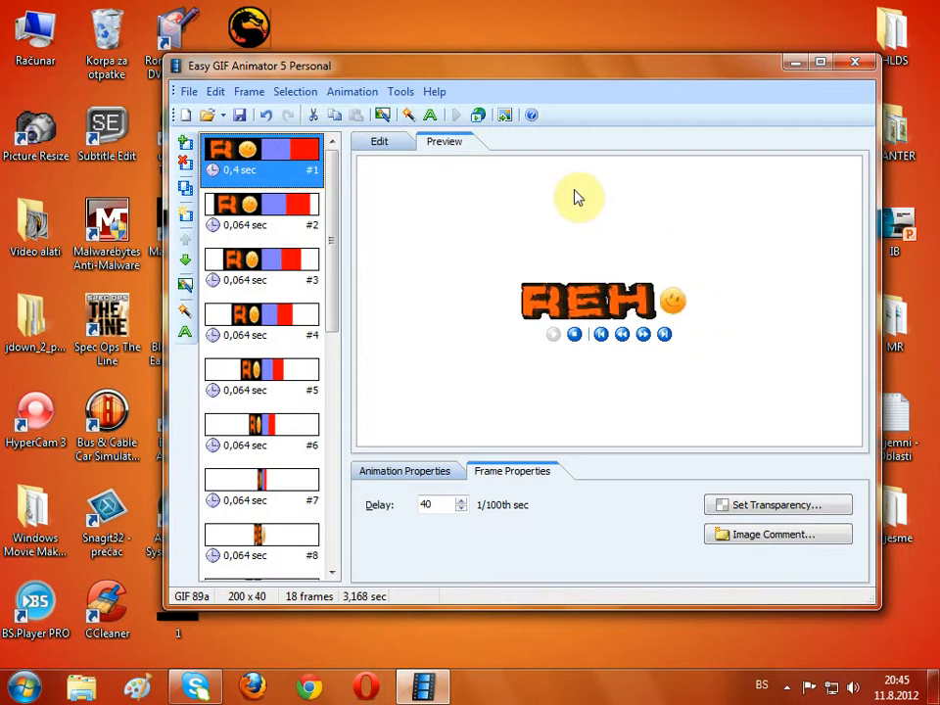
pyautogui.click(405, 472)
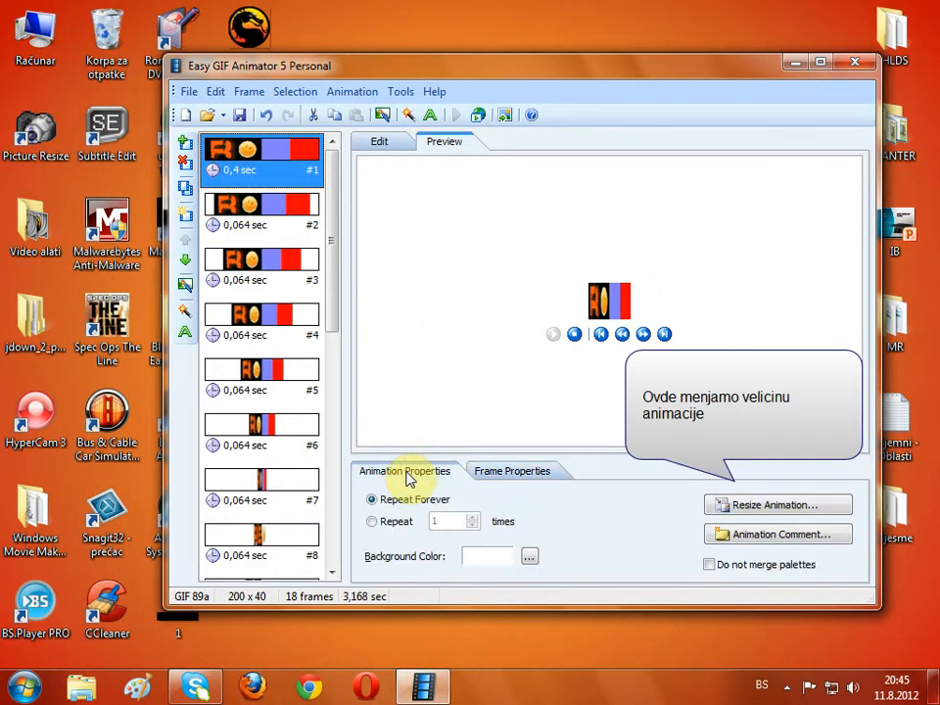
pyautogui.click(778, 507)
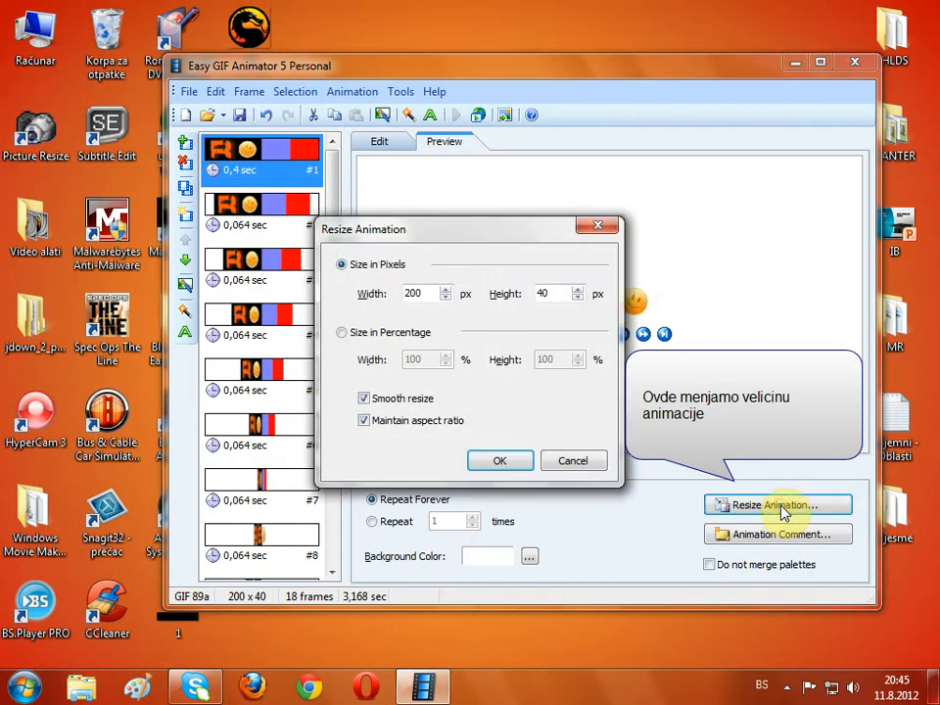
pyautogui.doubleClick(419, 293)
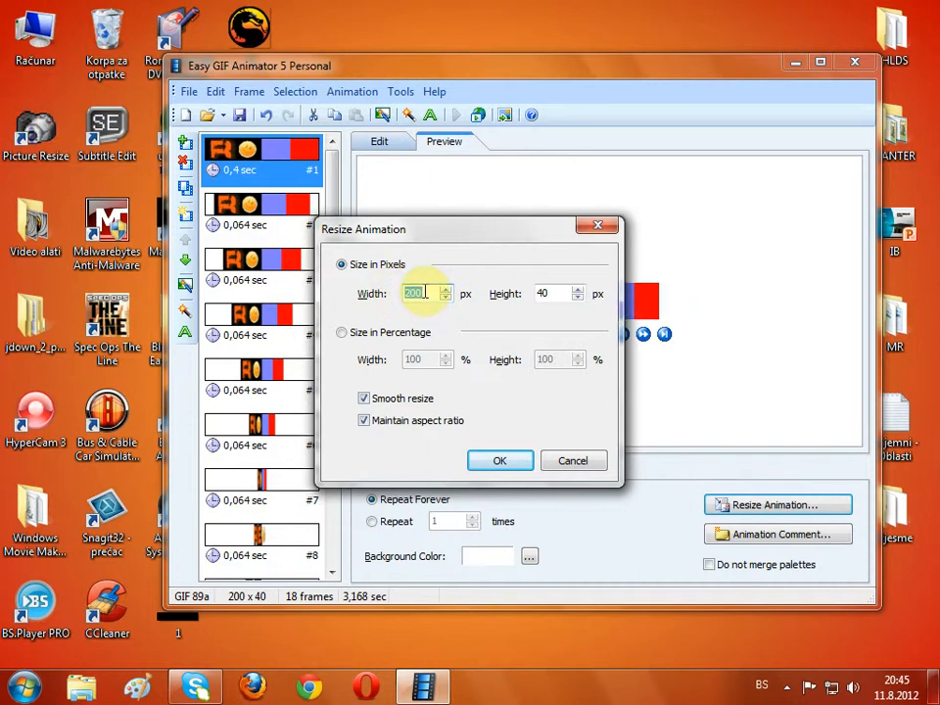
pyautogui.write('4')
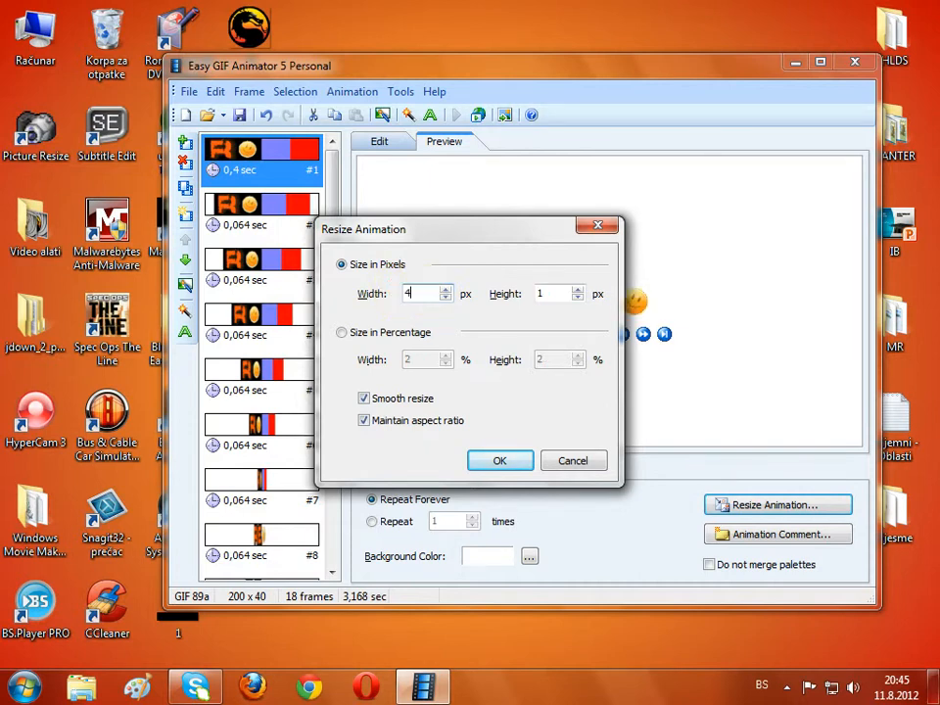
pyautogui.write('00')
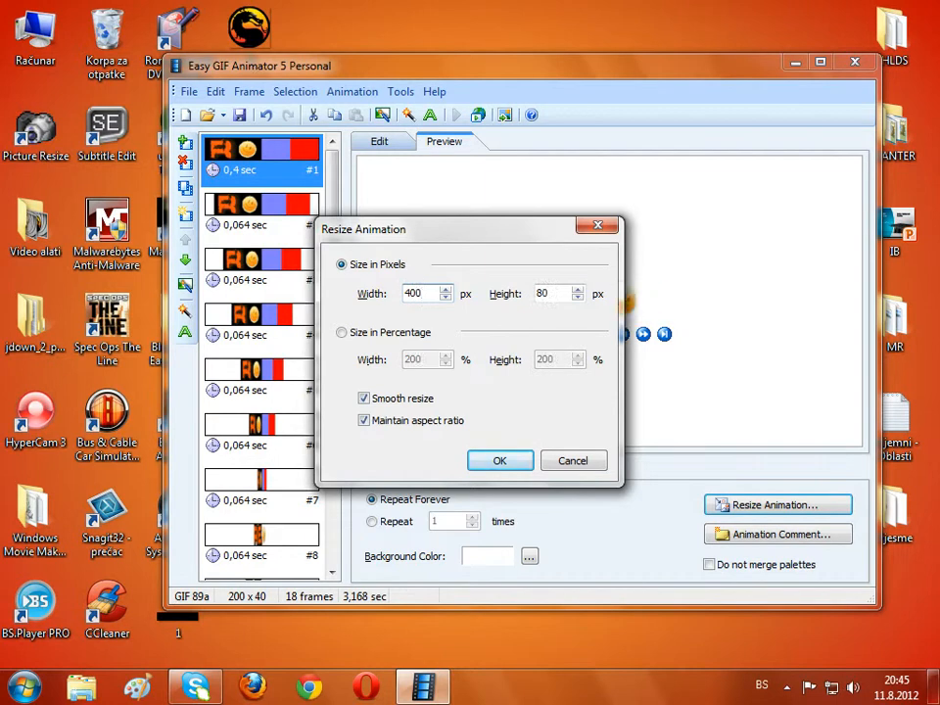
pyautogui.click(499, 462)
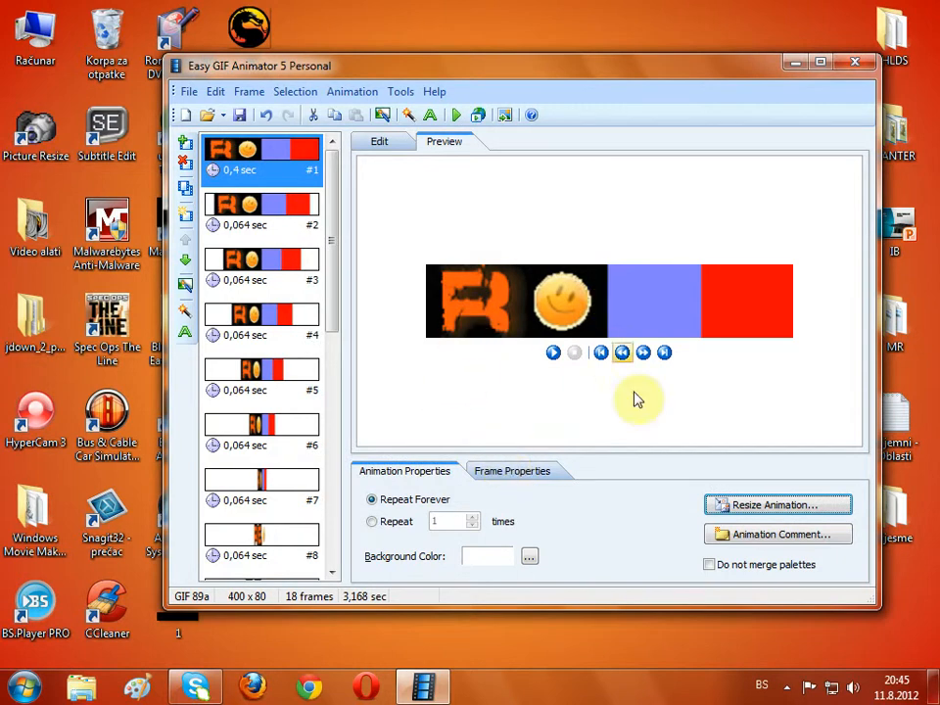
# Raise the delay of frame #1 to 67 hundredths of a second.
pyautogui.click(257, 160)
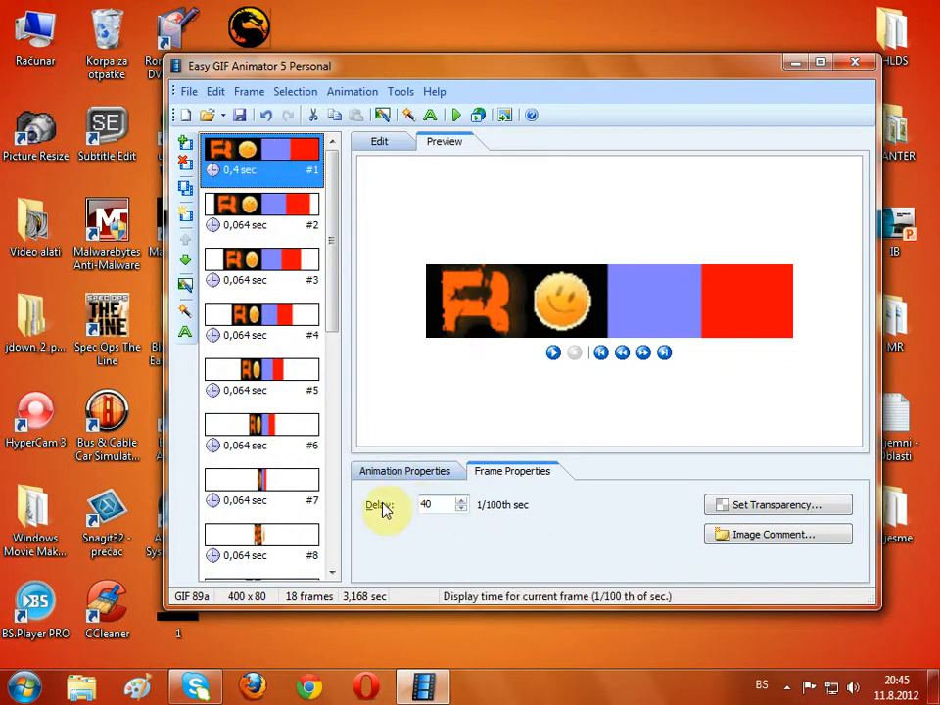
pyautogui.doubleClick(440, 506)
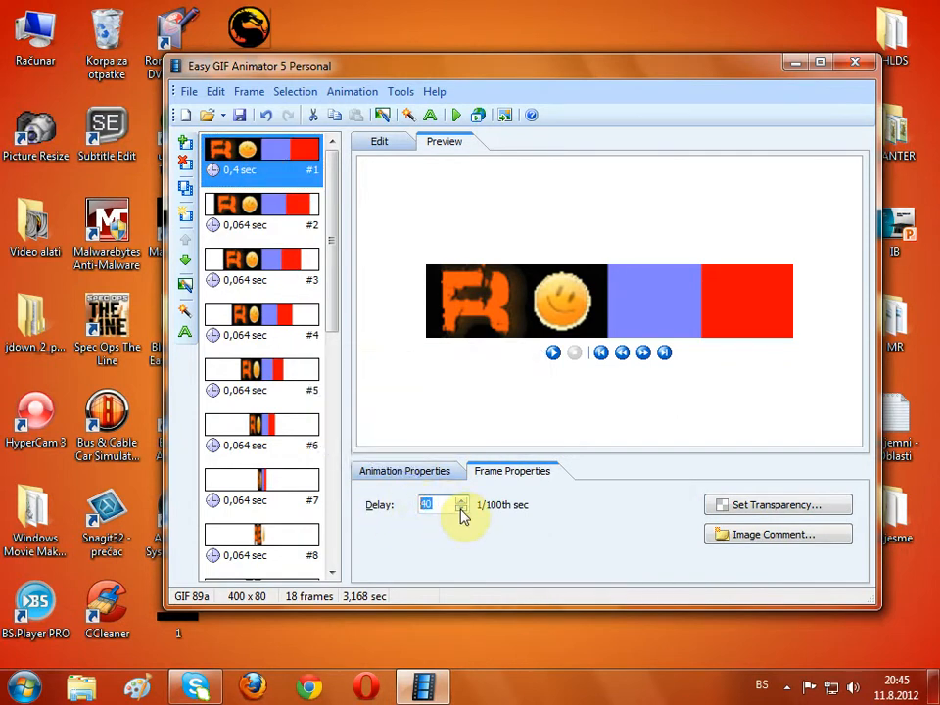
pyautogui.click(461, 512)
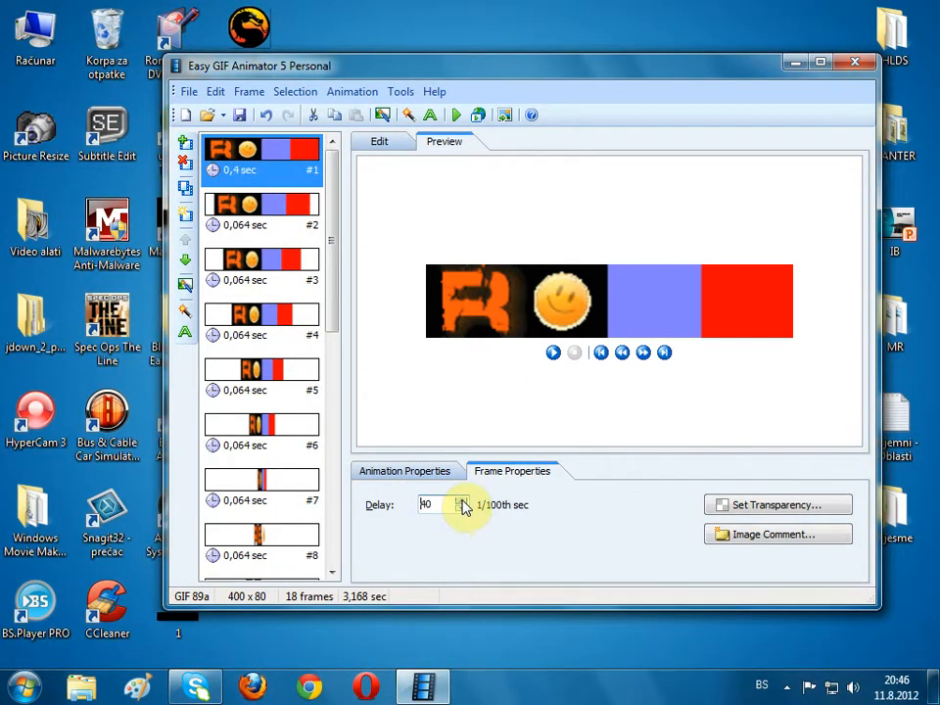
pyautogui.click(462, 501)
pyautogui.click(461, 501)
pyautogui.click(461, 501)
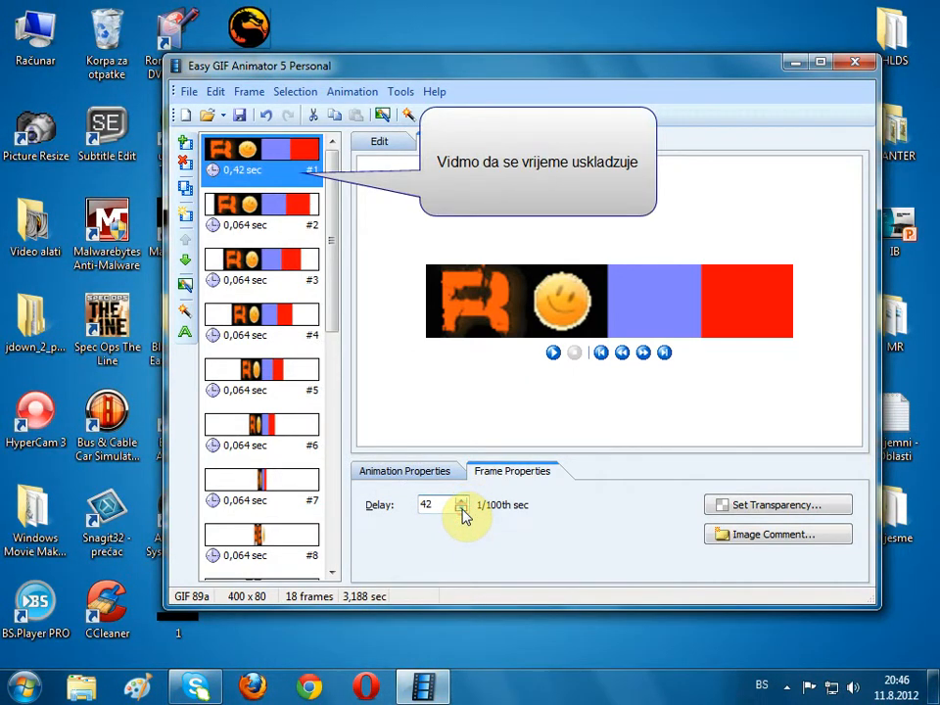
pyautogui.click(462, 502)
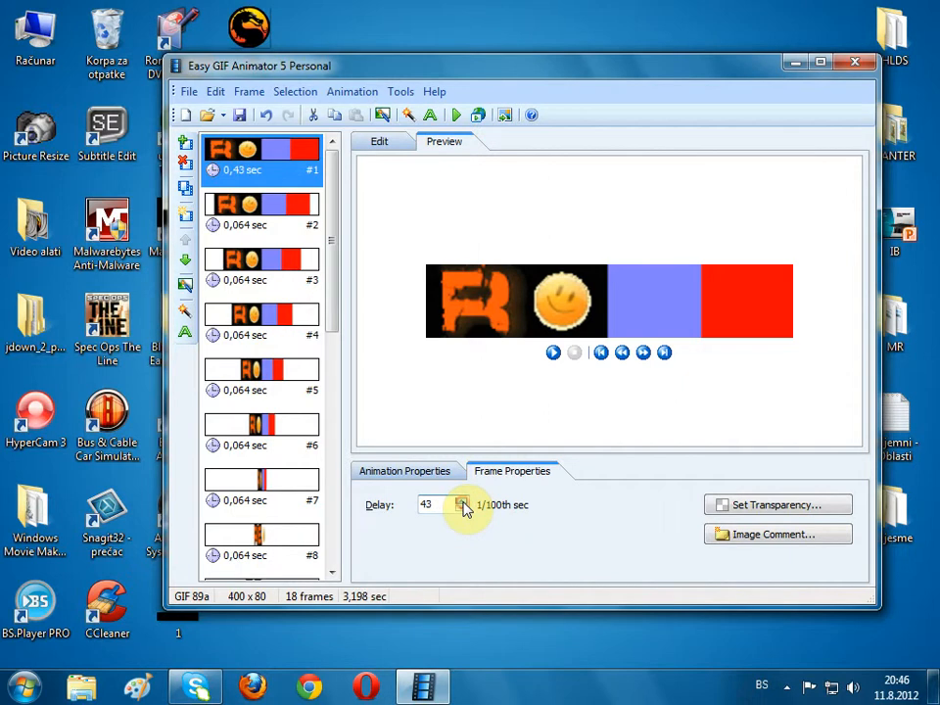
pyautogui.click(463, 502)
pyautogui.click(463, 502)
pyautogui.click(463, 503)
pyautogui.click(463, 502)
pyautogui.click(463, 502)
pyautogui.click(463, 502)
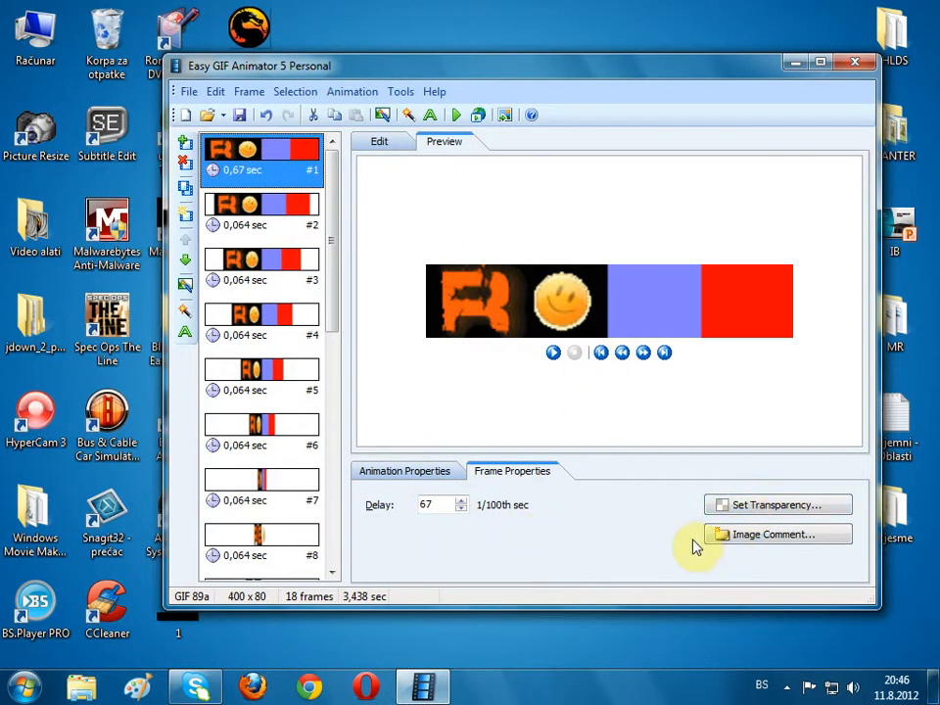
# Return to editing view and save the animation to the desktop as a GIF image named 3.
pyautogui.click(425, 472)
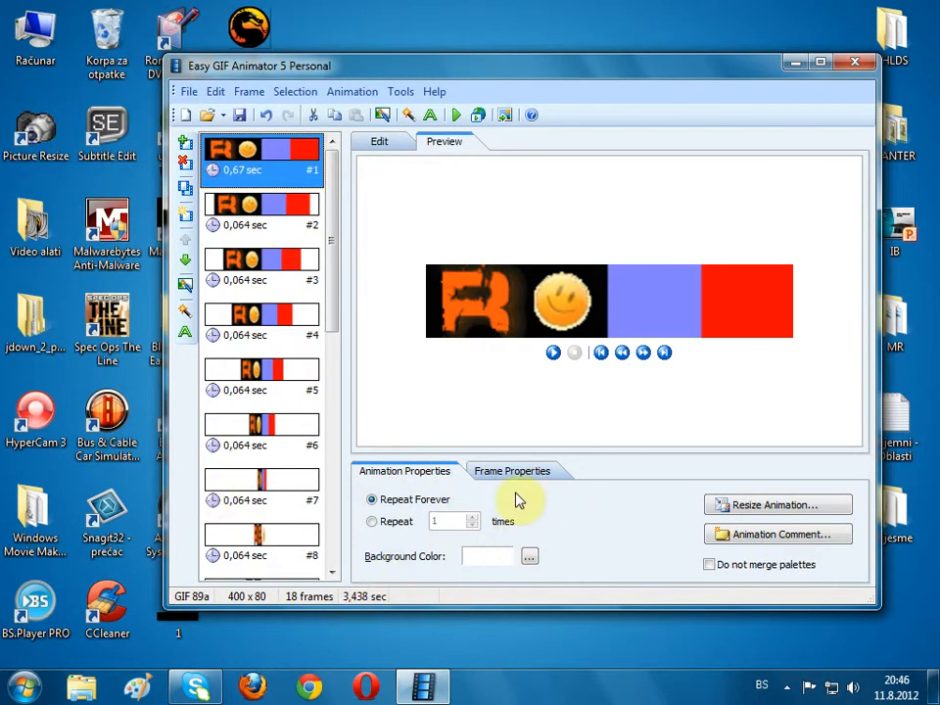
pyautogui.click(385, 143)
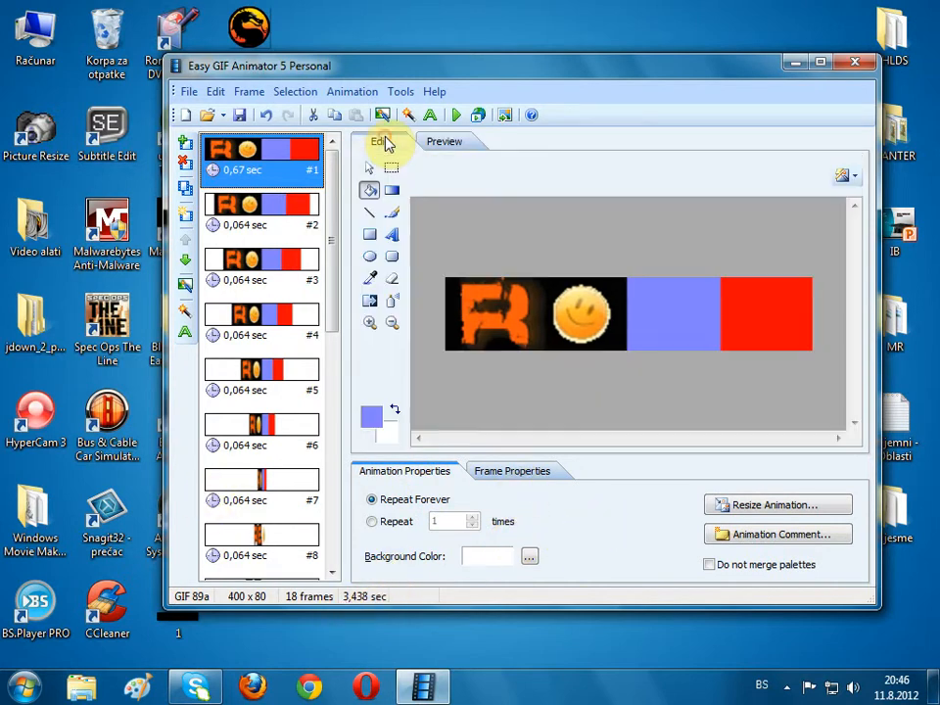
pyautogui.click(186, 92)
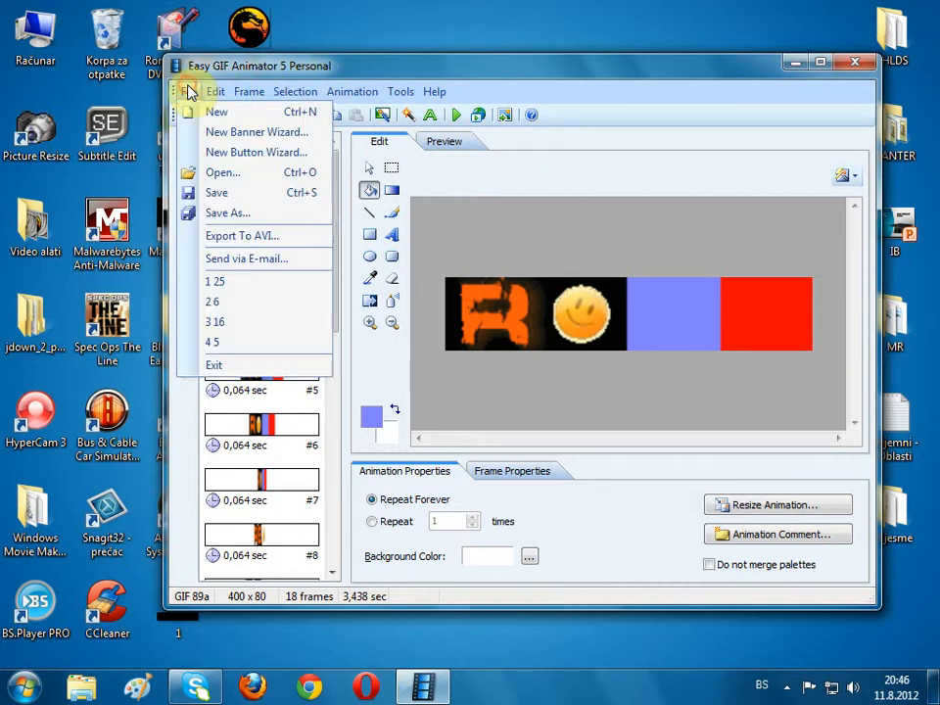
pyautogui.click(217, 213)
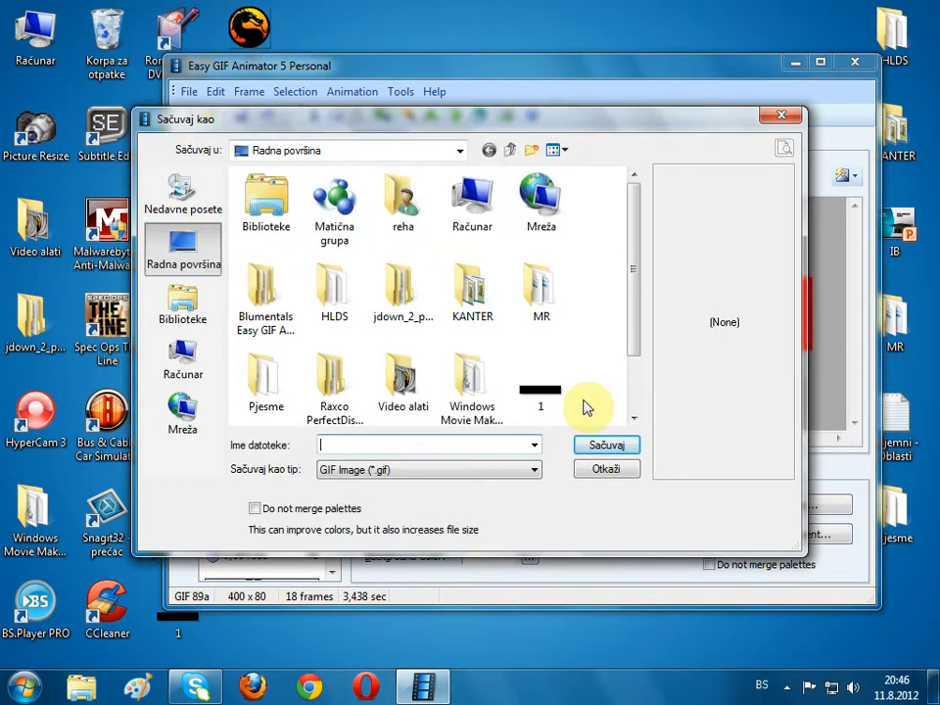
pyautogui.write('3')
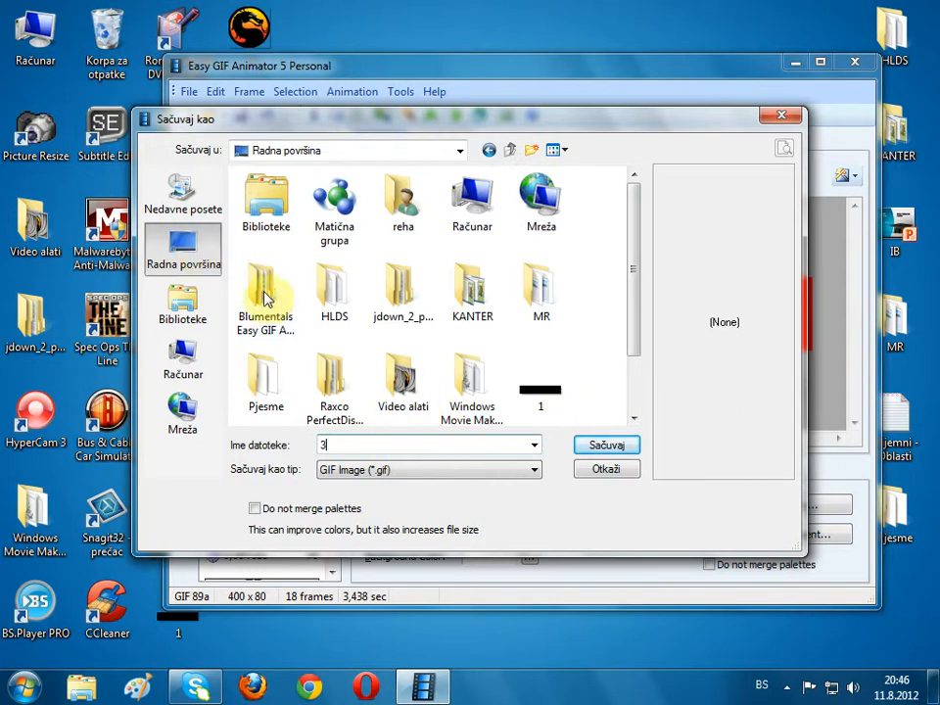
pyautogui.click(604, 446)
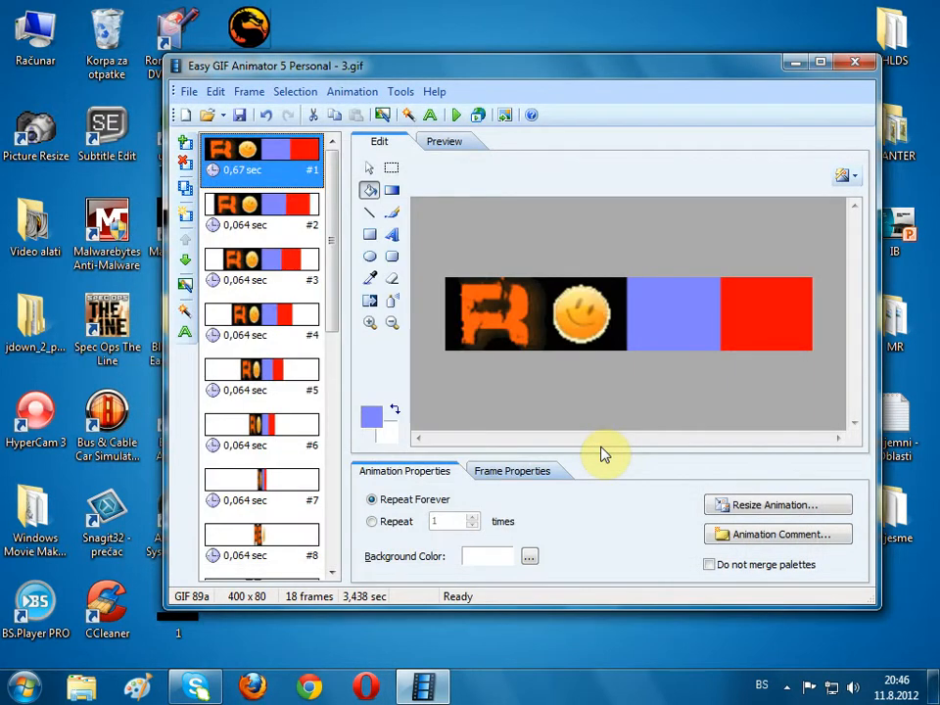